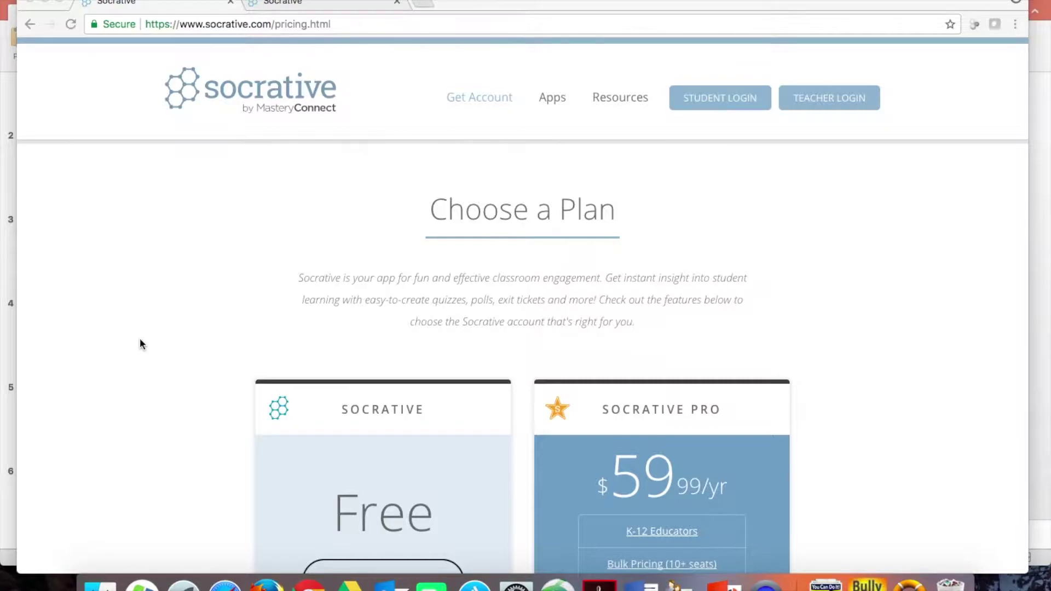
scroll(140, 340, "down", 5)
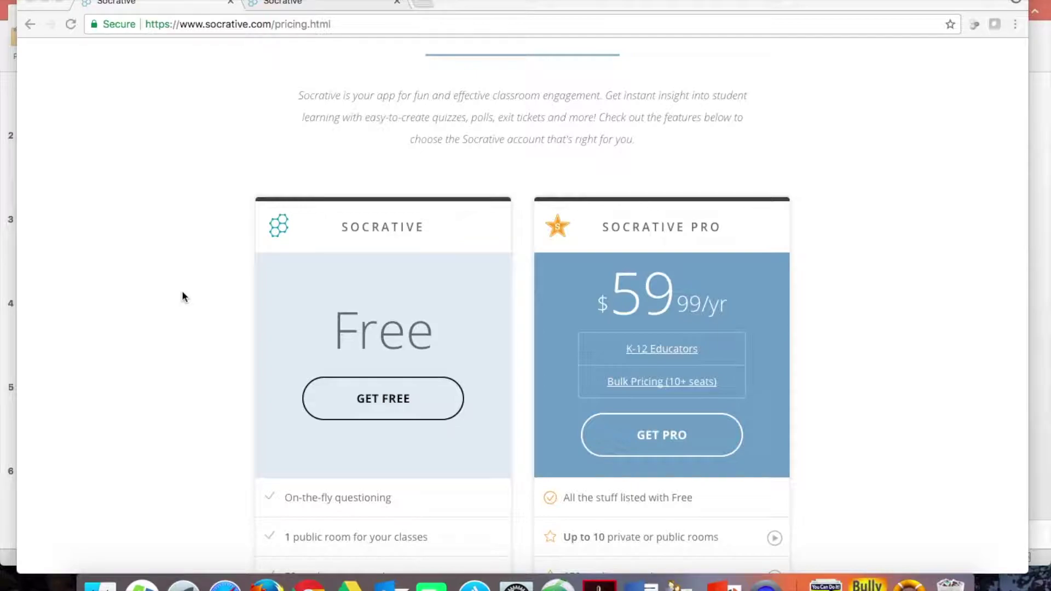
scroll(182, 297, "down", 8)
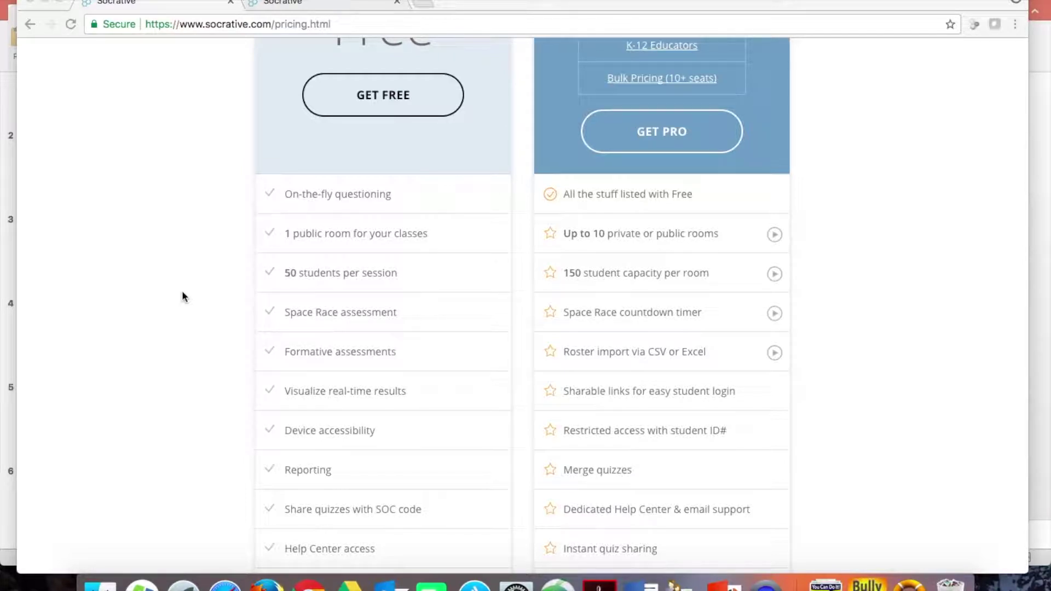
scroll(182, 296, "down", 3)
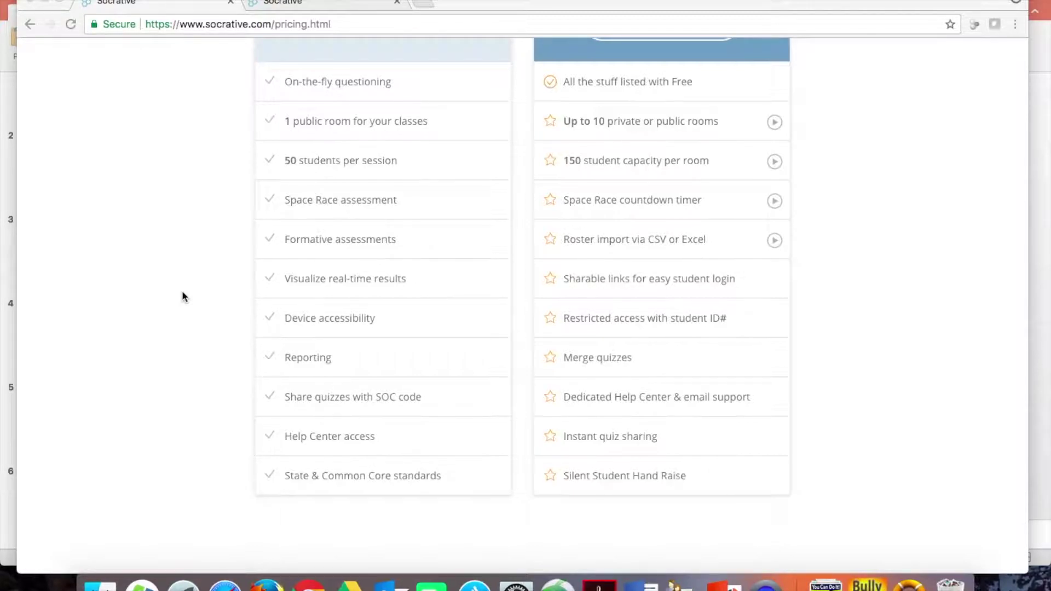
scroll(182, 295, "up", 8)
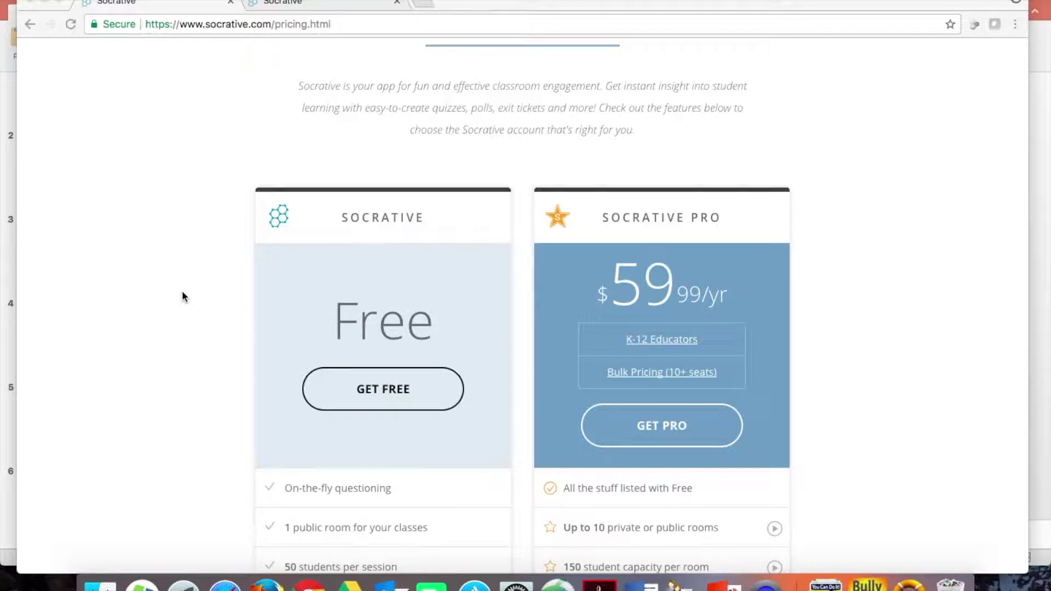
scroll(182, 294, "up", 4)
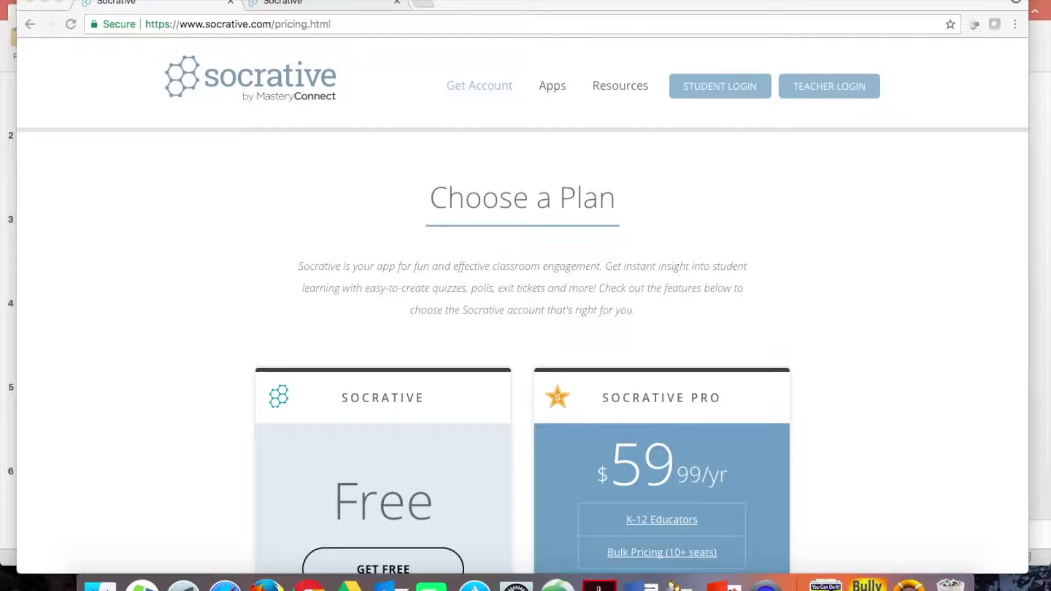
- From the teacher dashboard tab, run a Multiple Choice quick question, then finish it
left_click(313, 4)
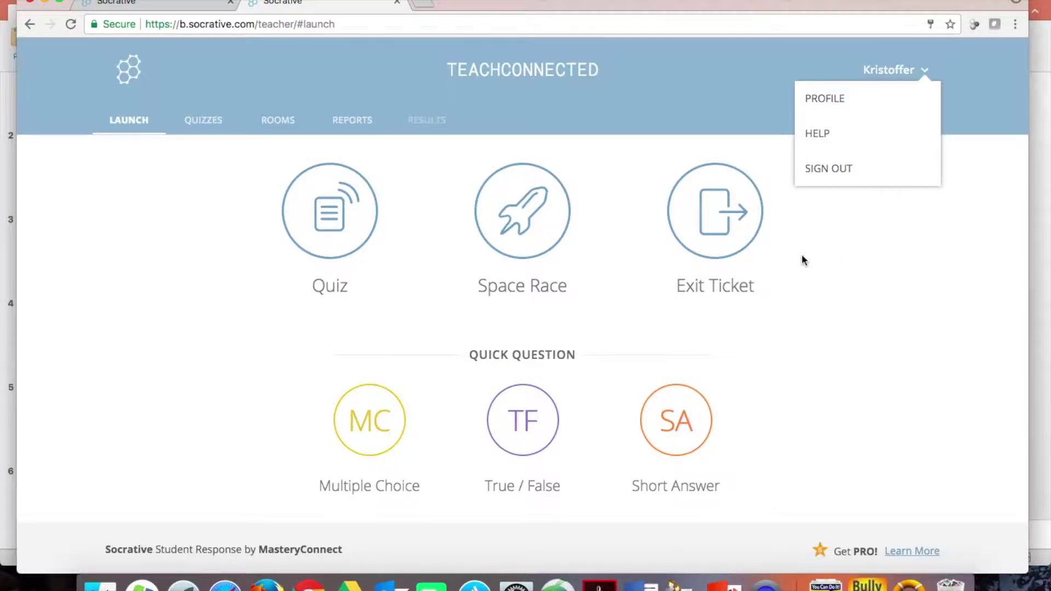
left_click_drag(448, 69, 530, 71)
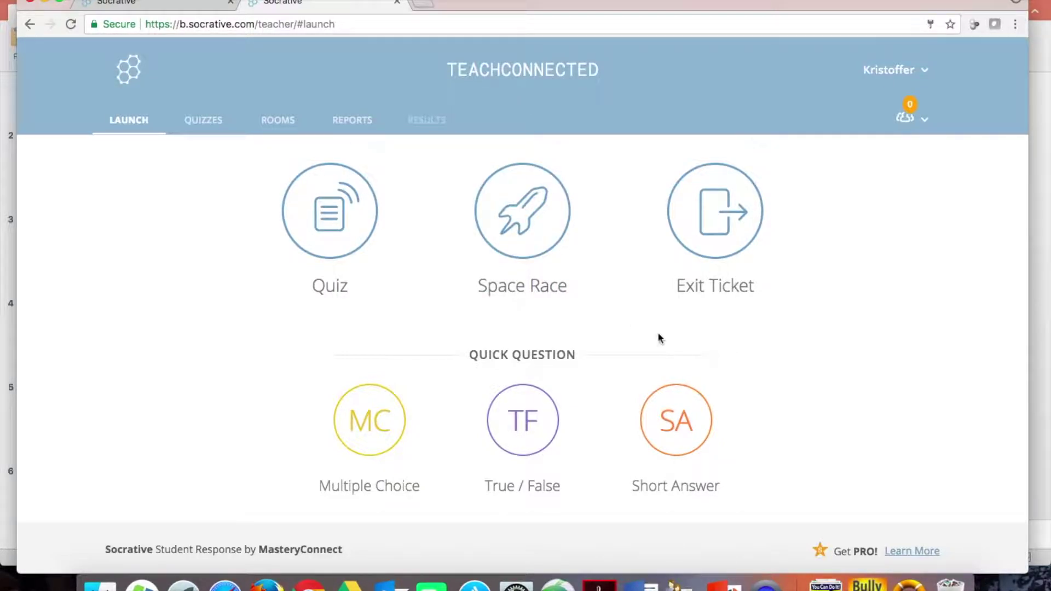
left_click(373, 448)
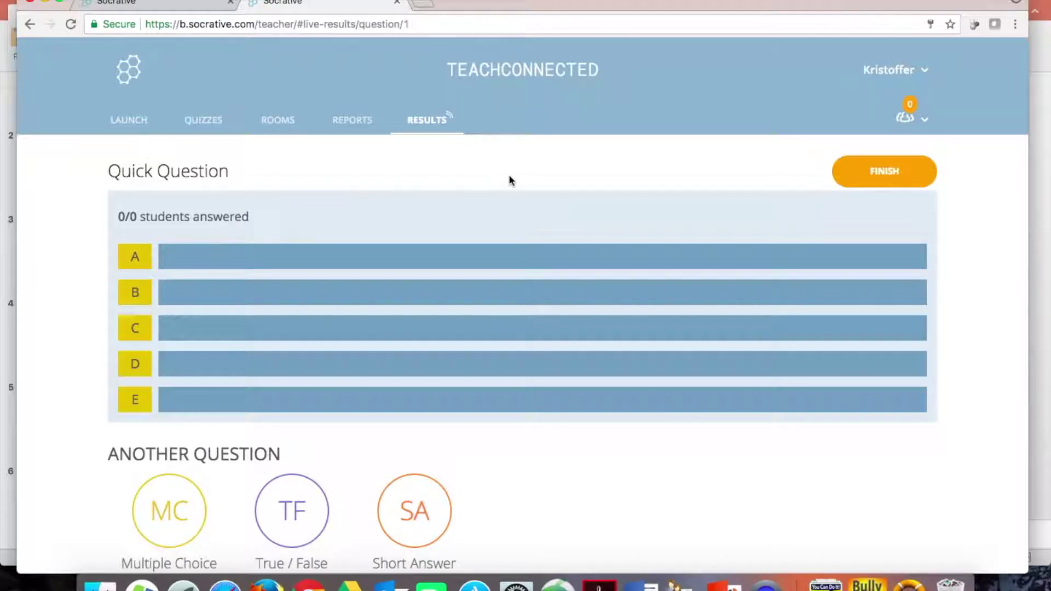
left_click(850, 176)
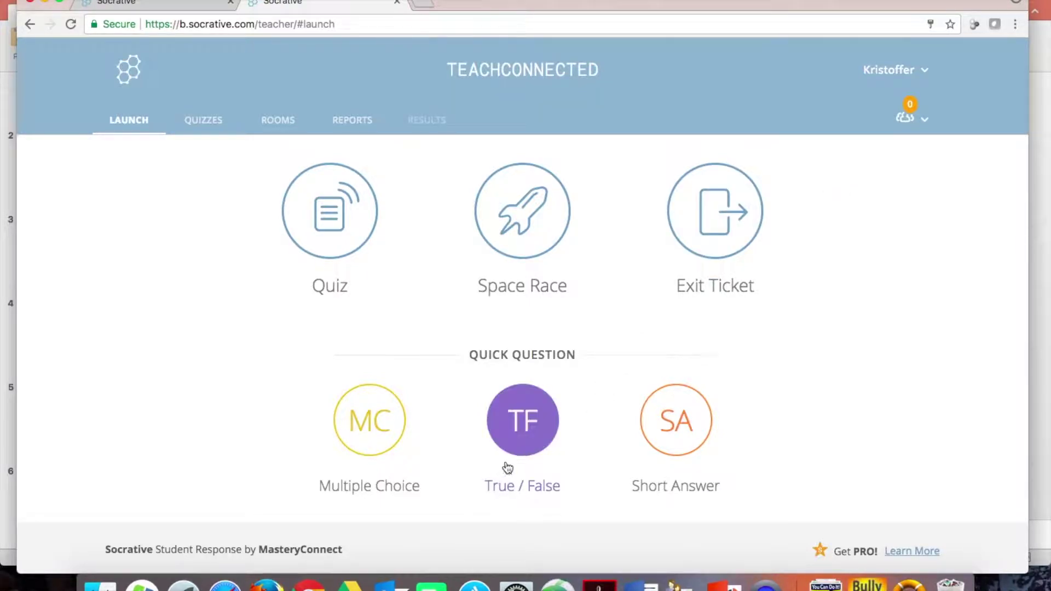
left_click(679, 436)
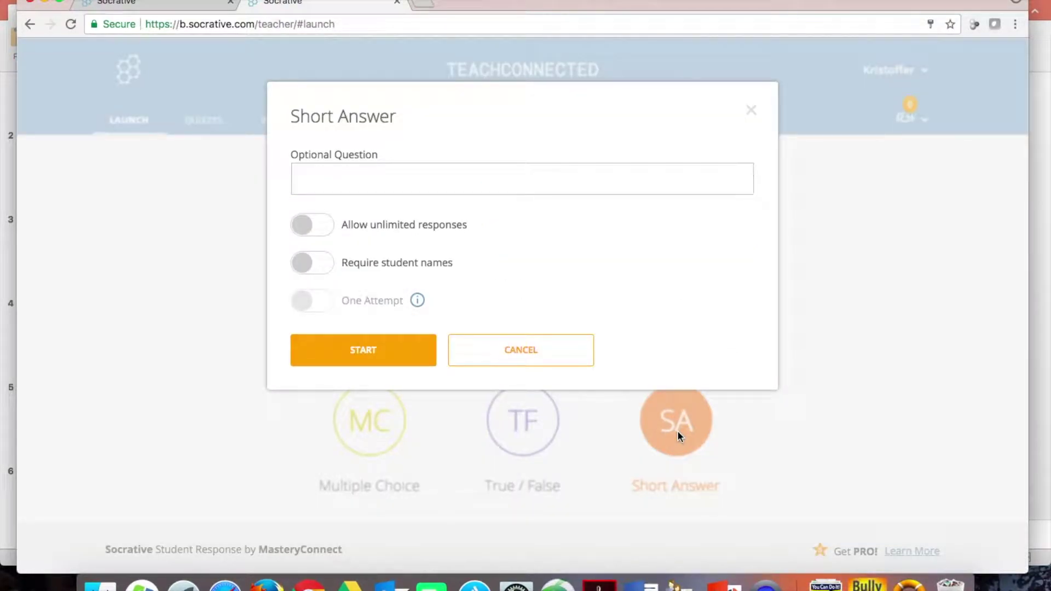
left_click(412, 179)
type("What i")
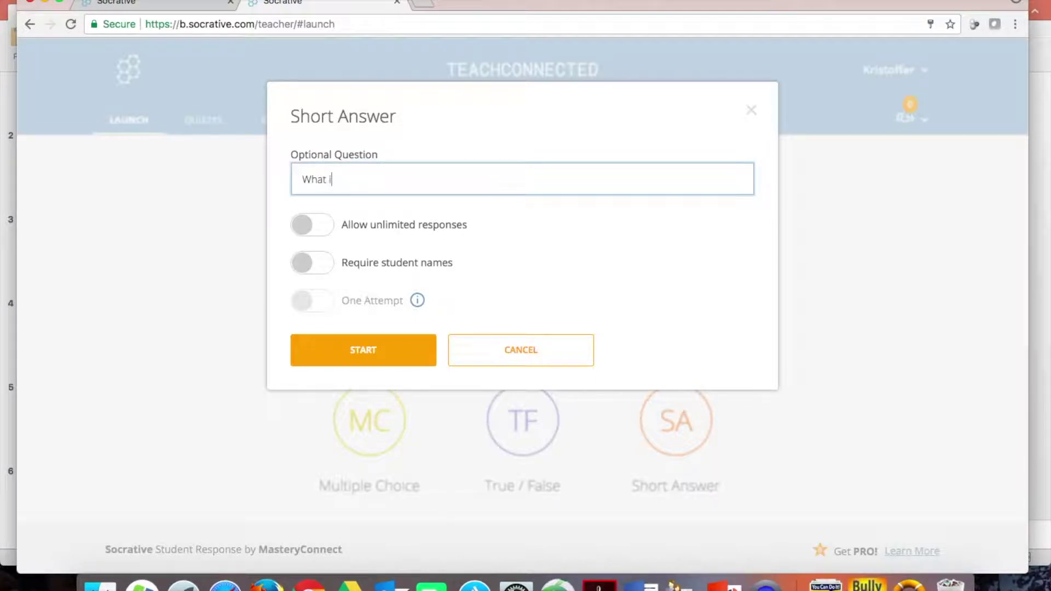
type("s the greatest Disney mo")
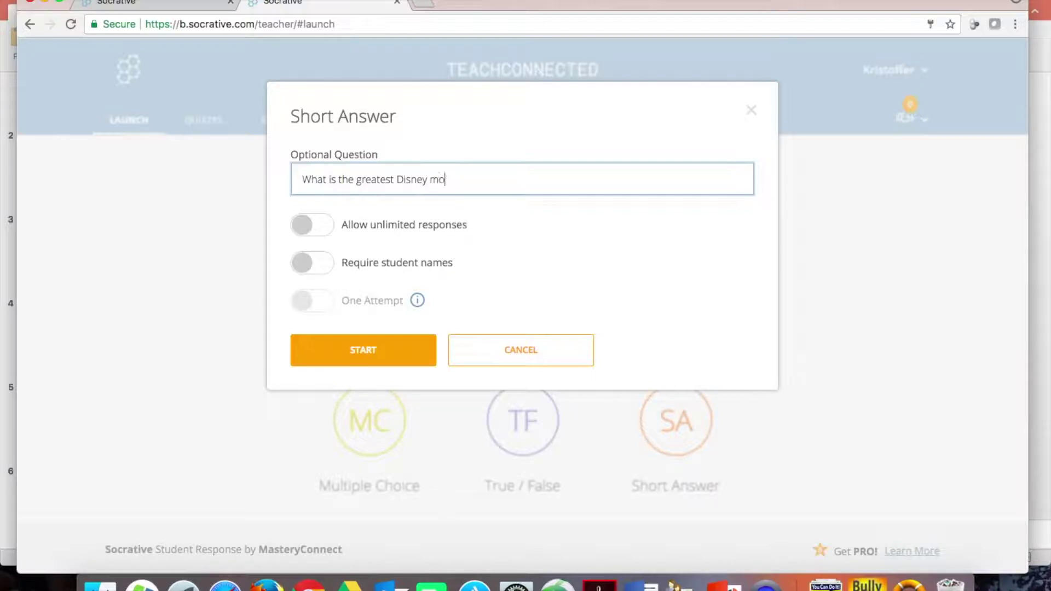
type("vie of all time?")
left_click(418, 302)
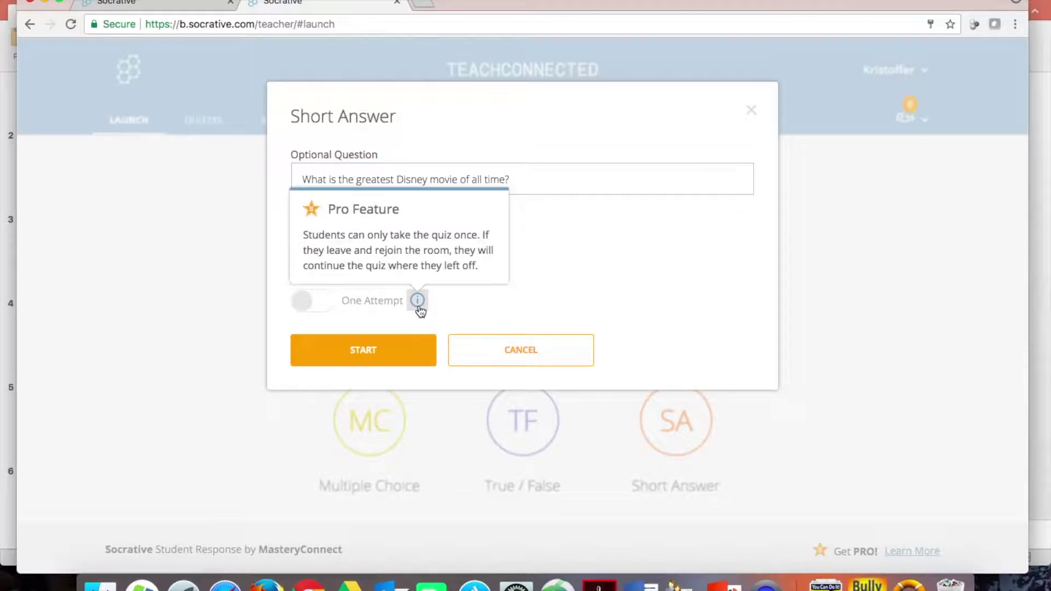
left_click(462, 308)
left_click(322, 271)
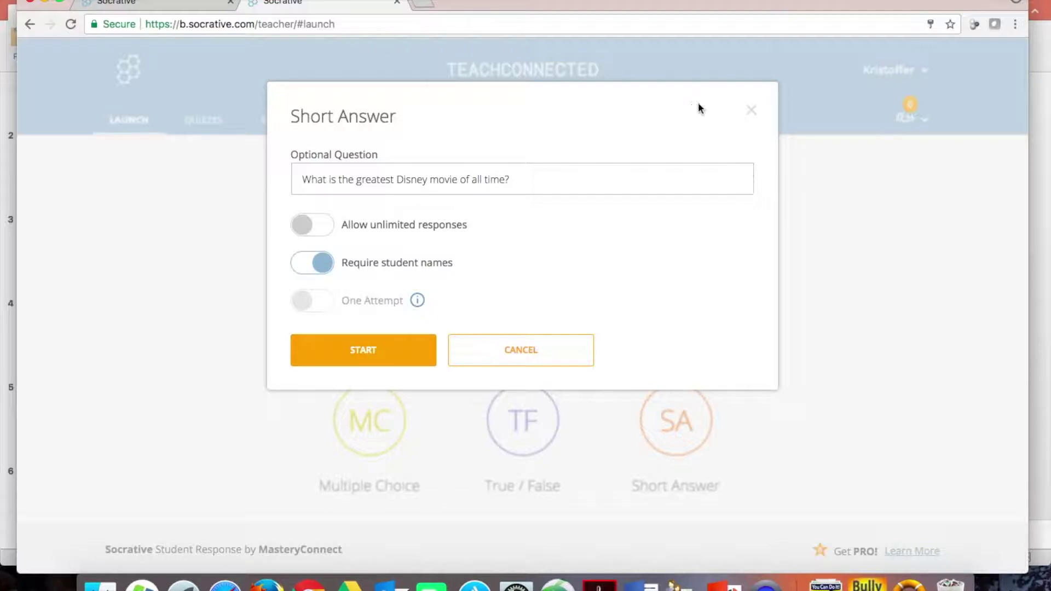
left_click(756, 111)
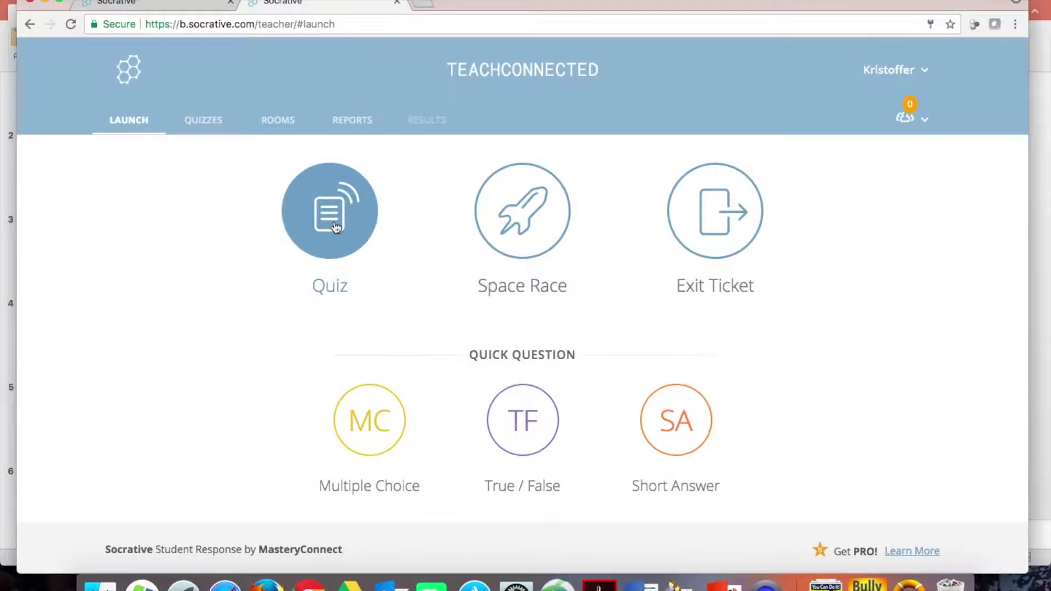
- Choose the Components of GDP quiz from the Launch Quiz list and continue to step 2
left_click(333, 224)
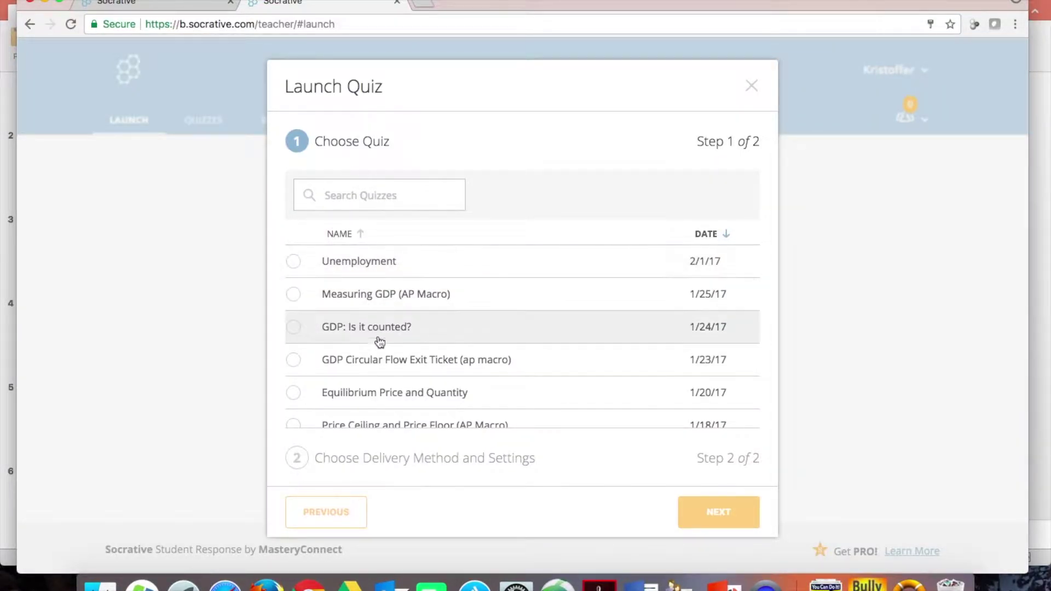
scroll(378, 345, "down", 10)
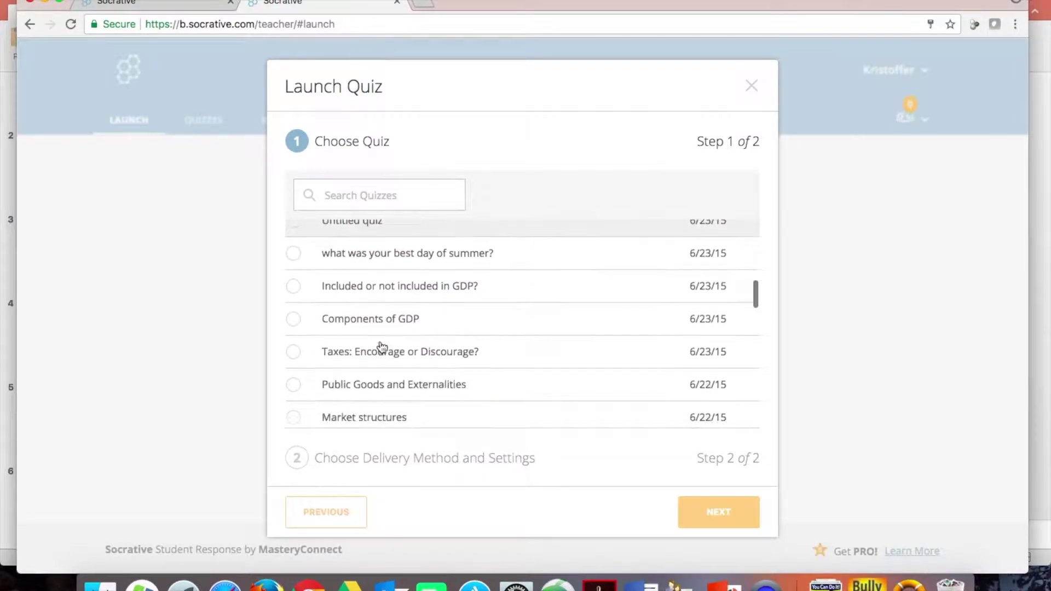
scroll(382, 347, "down", 6)
scroll(382, 347, "up", 2)
scroll(382, 347, "down", 8)
scroll(381, 346, "down", 5)
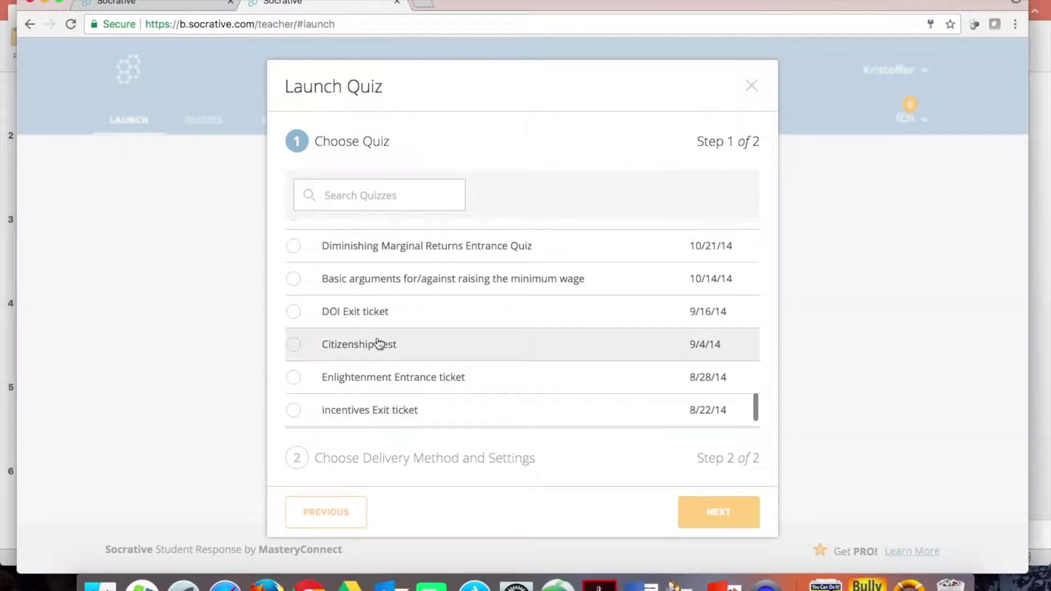
scroll(380, 343, "up", 20)
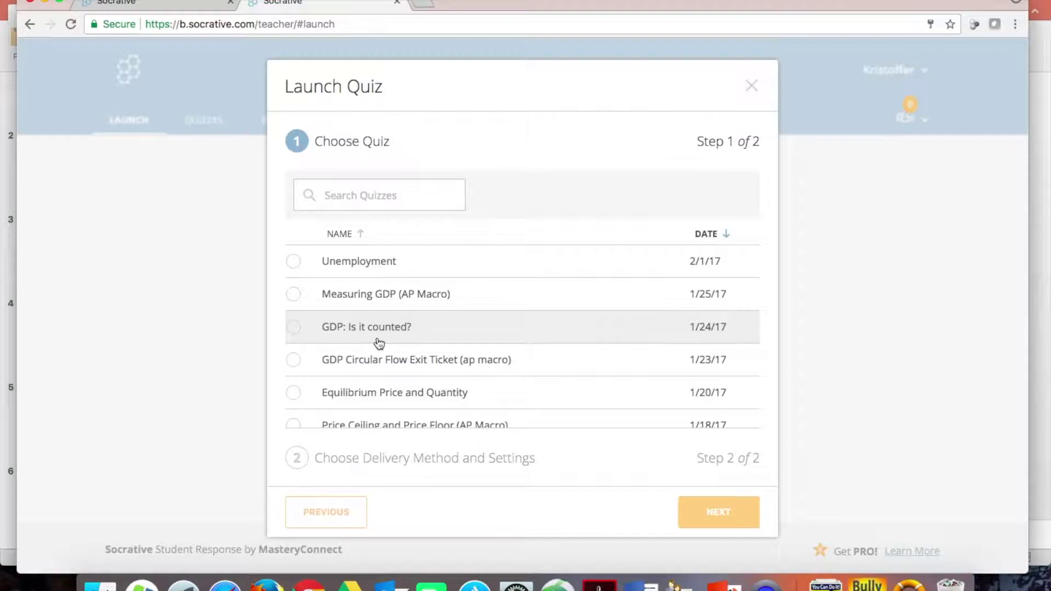
scroll(380, 344, "down", 4)
scroll(376, 351, "down", 4)
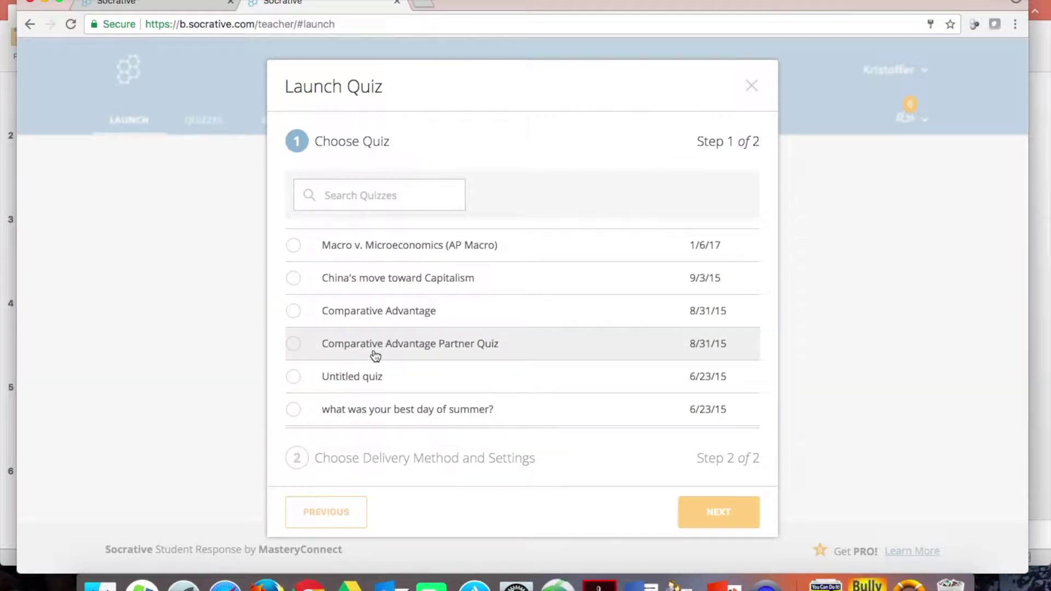
scroll(376, 356, "down", 4)
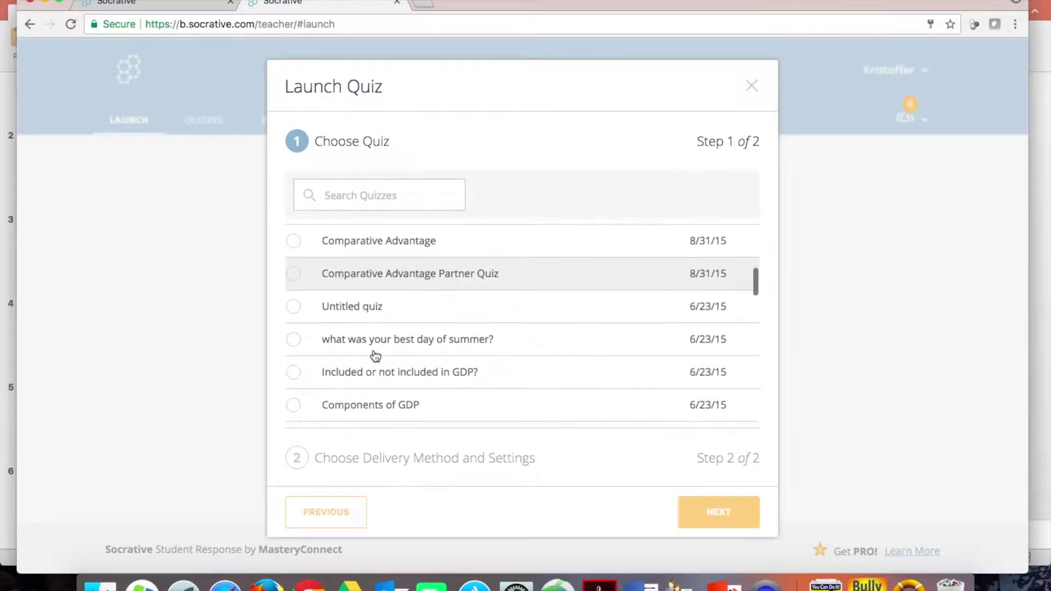
scroll(376, 356, "down", 4)
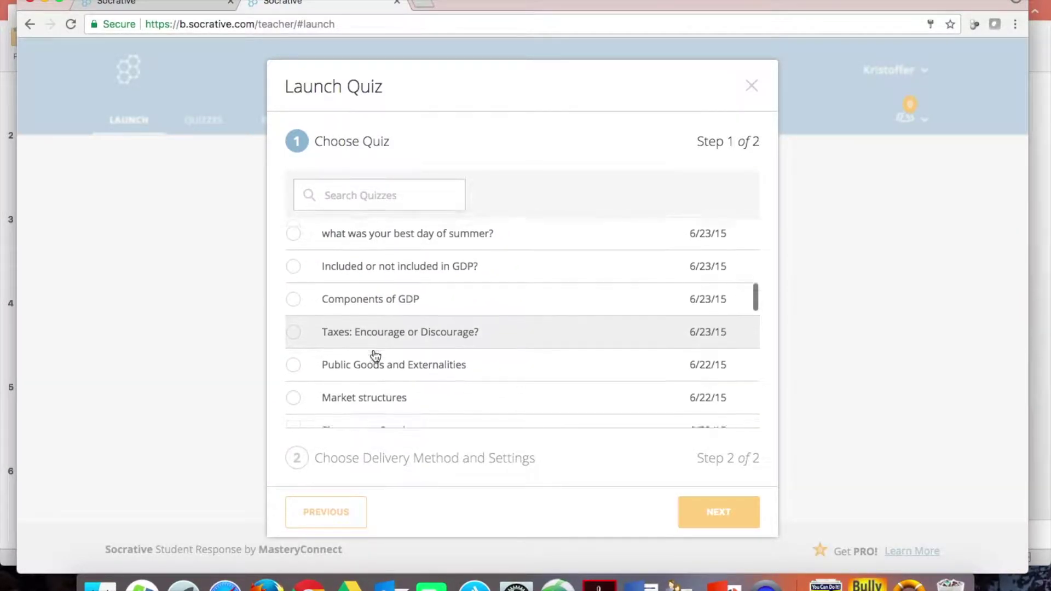
scroll(376, 356, "up", 2)
left_click(372, 305)
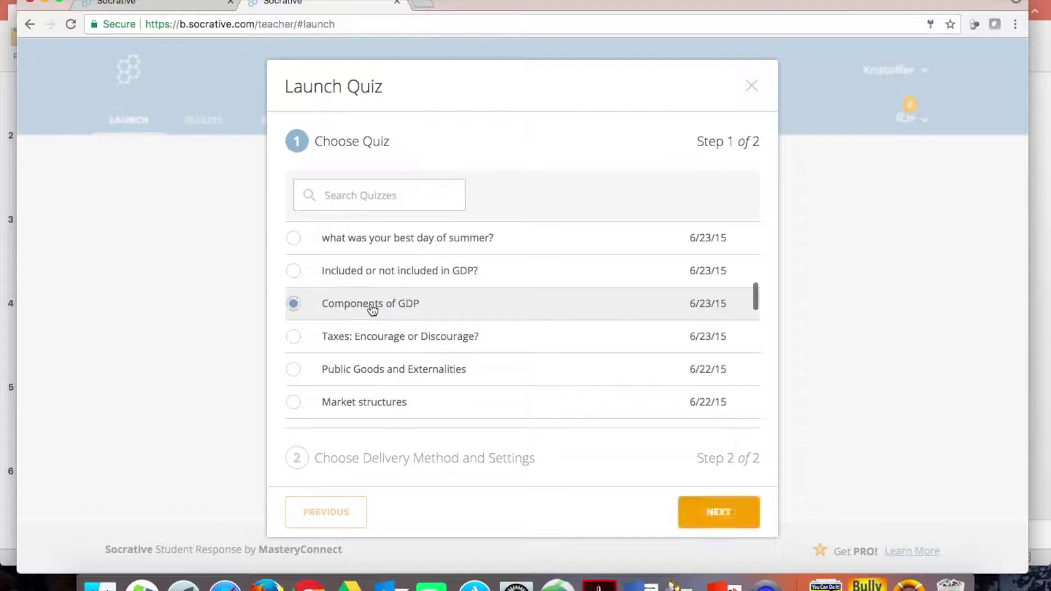
left_click(733, 520)
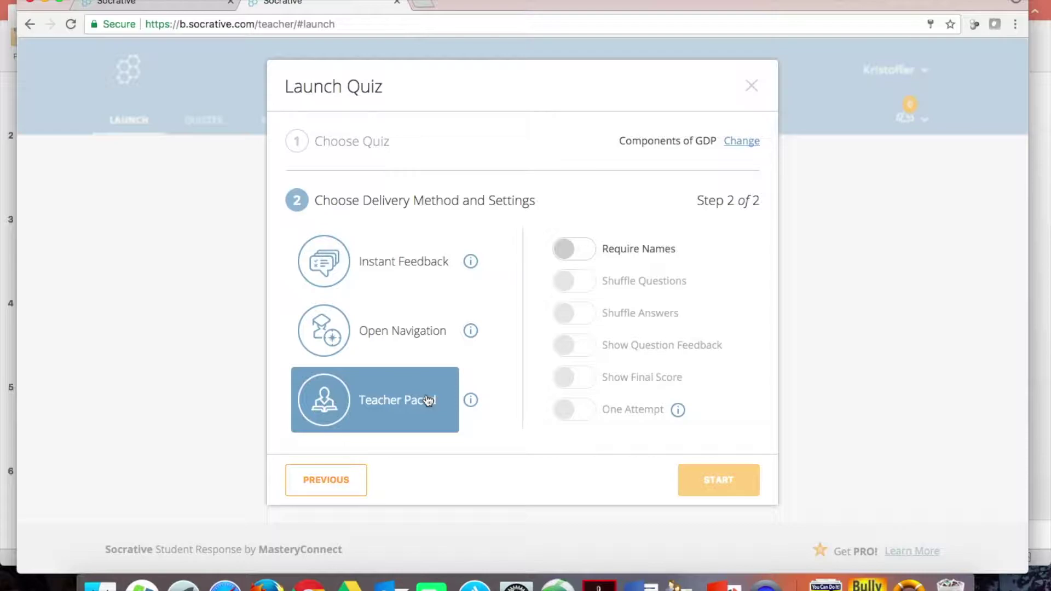
- Review the delivery methods, choose Instant Feedback, and turn on Show Final Score
mouse_move(469, 266)
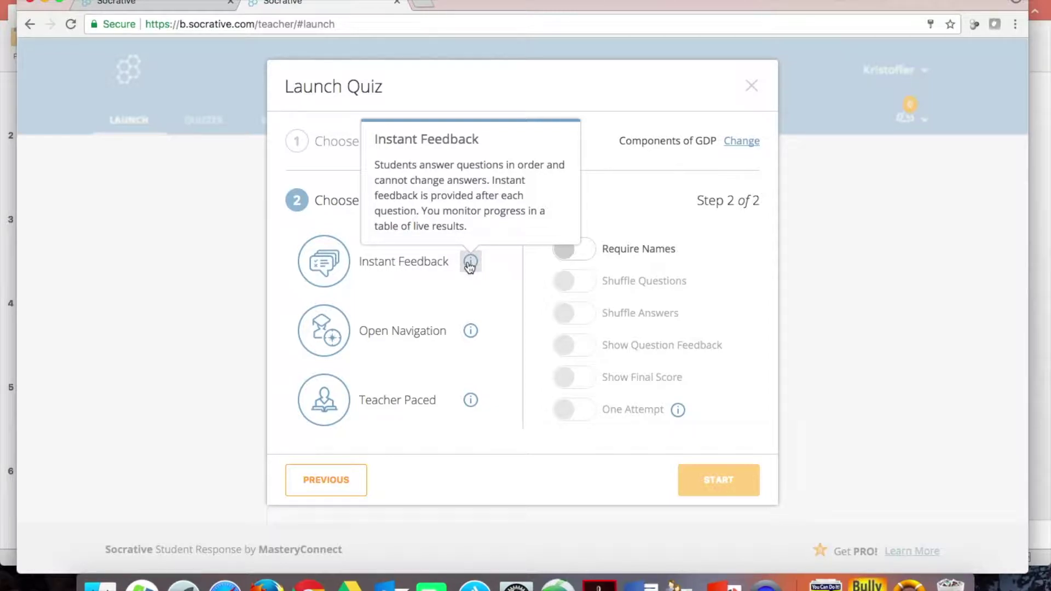
left_click(471, 332)
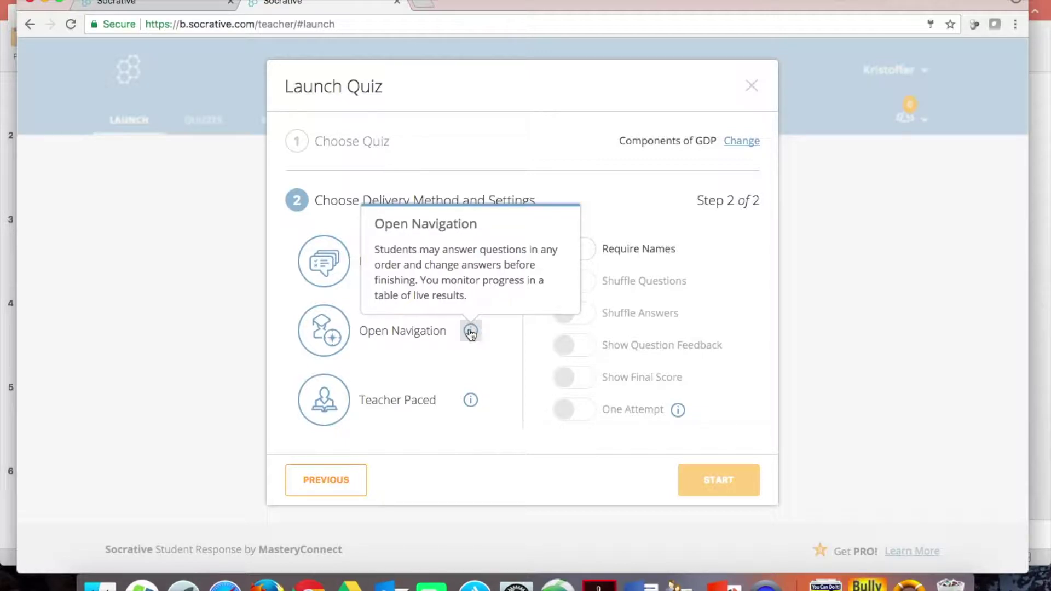
left_click(472, 404)
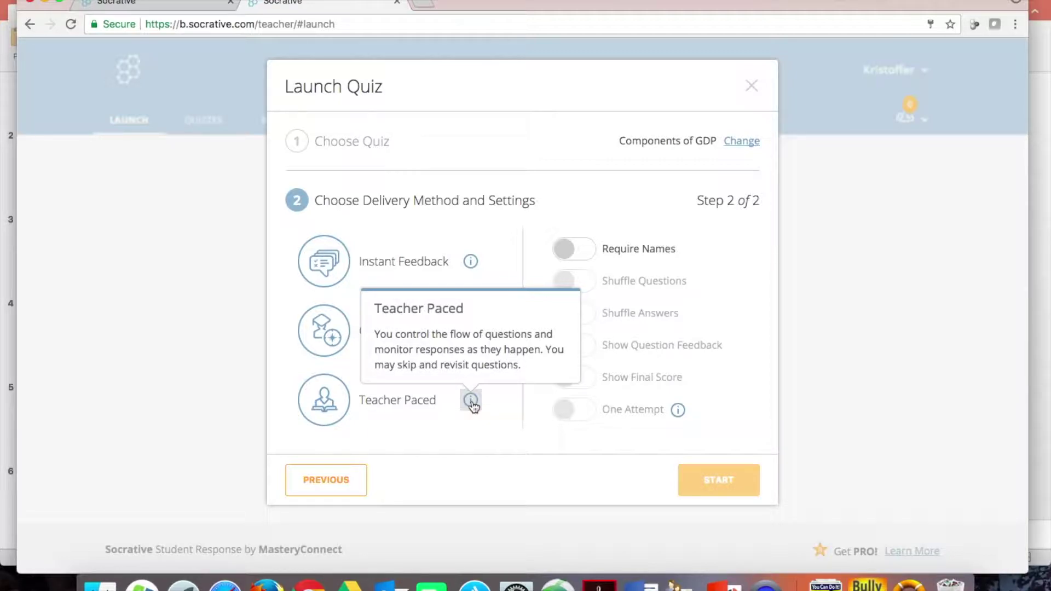
left_click(331, 265)
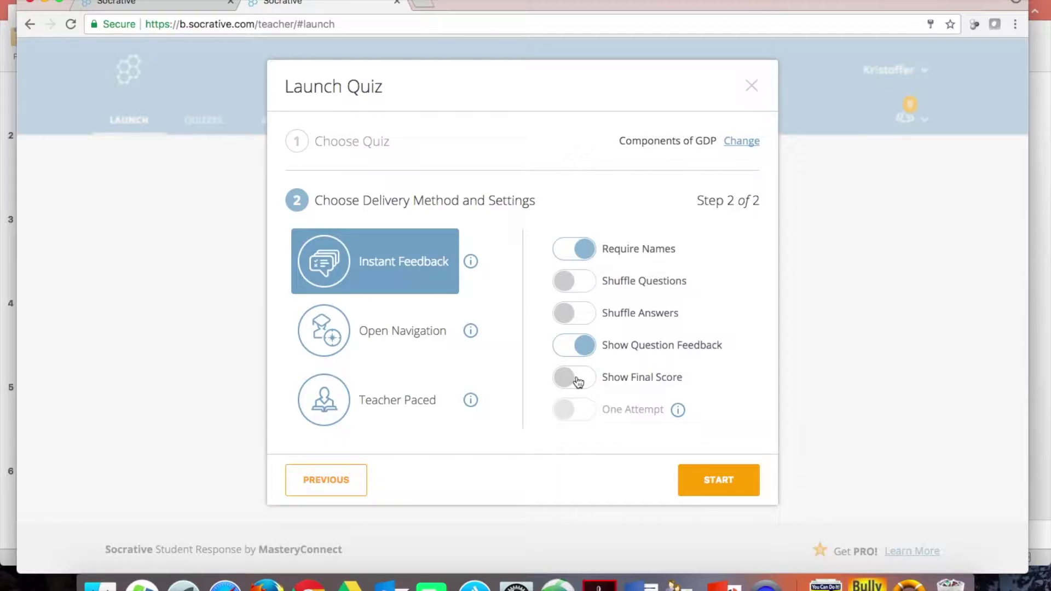
left_click(578, 381)
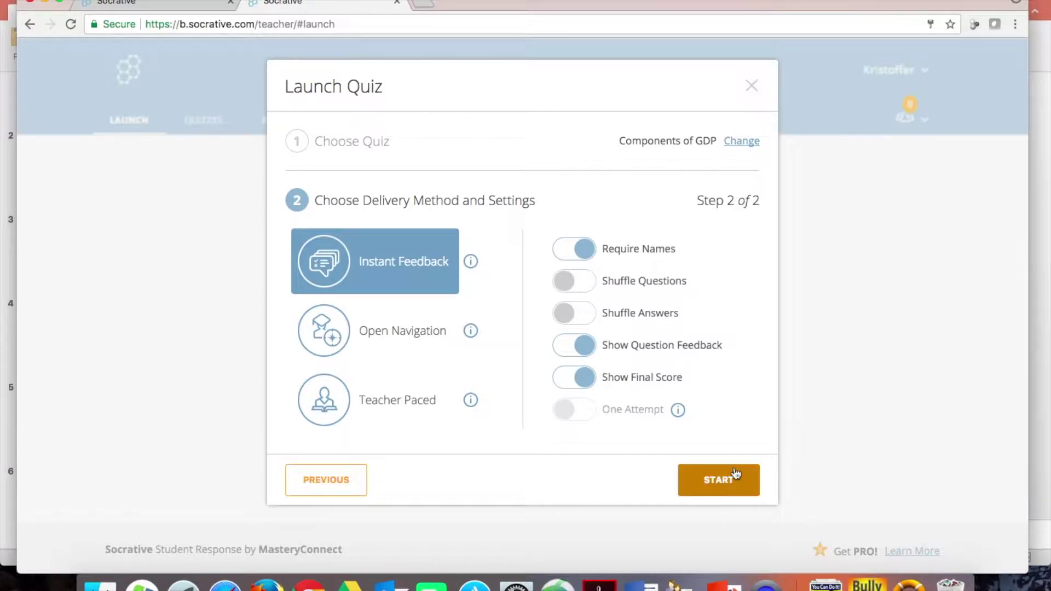
- Start the Components of GDP quiz and scroll across the live results table
left_click(708, 483)
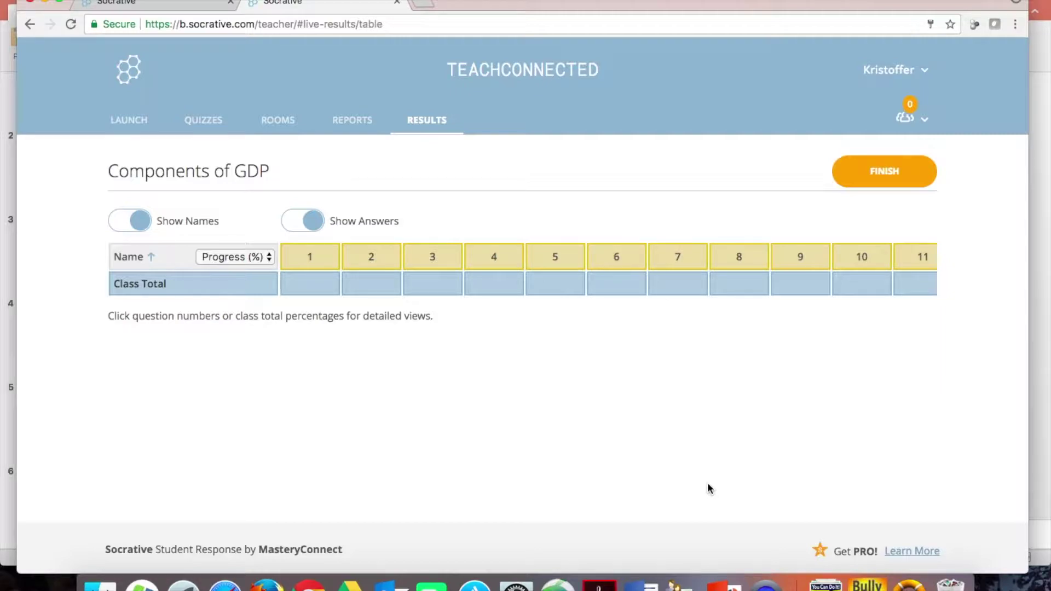
scroll(845, 253, "right", 3)
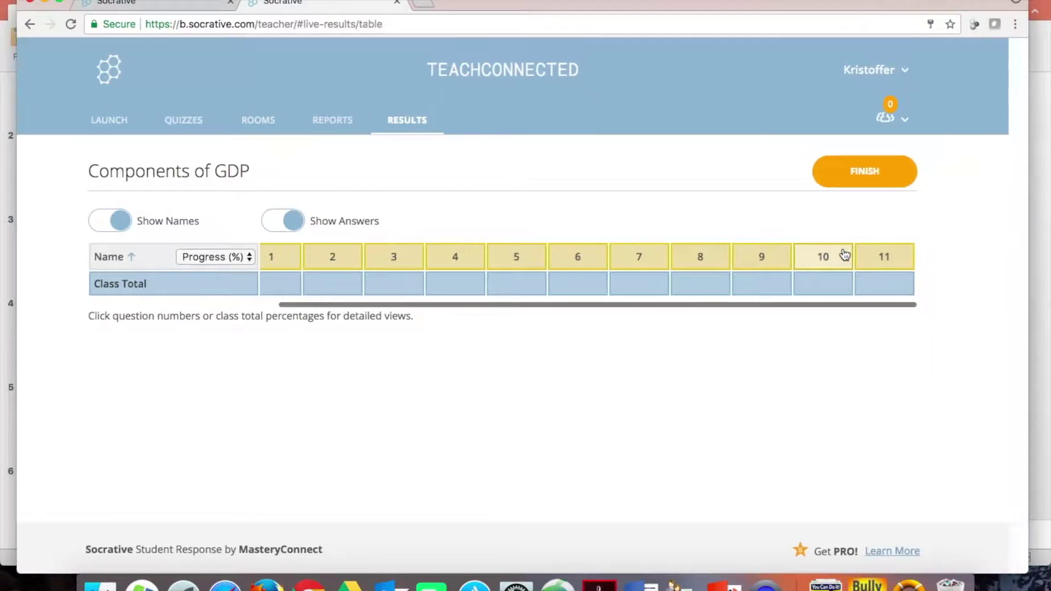
scroll(337, 272, "left", 3)
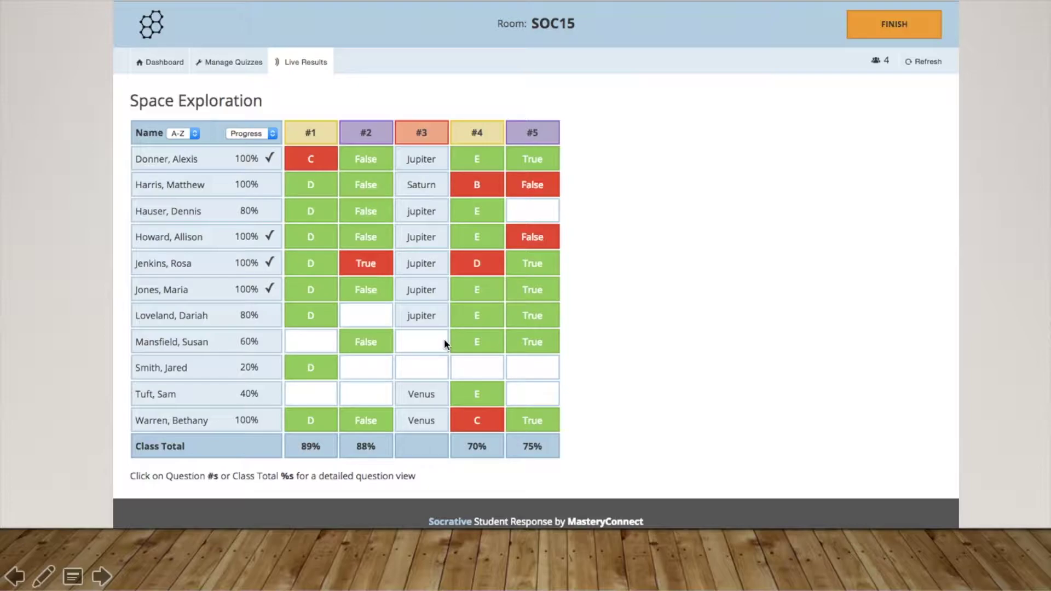
- Exit the PowerPoint slide show and switch to the browser with socrative.com
key("Escape")
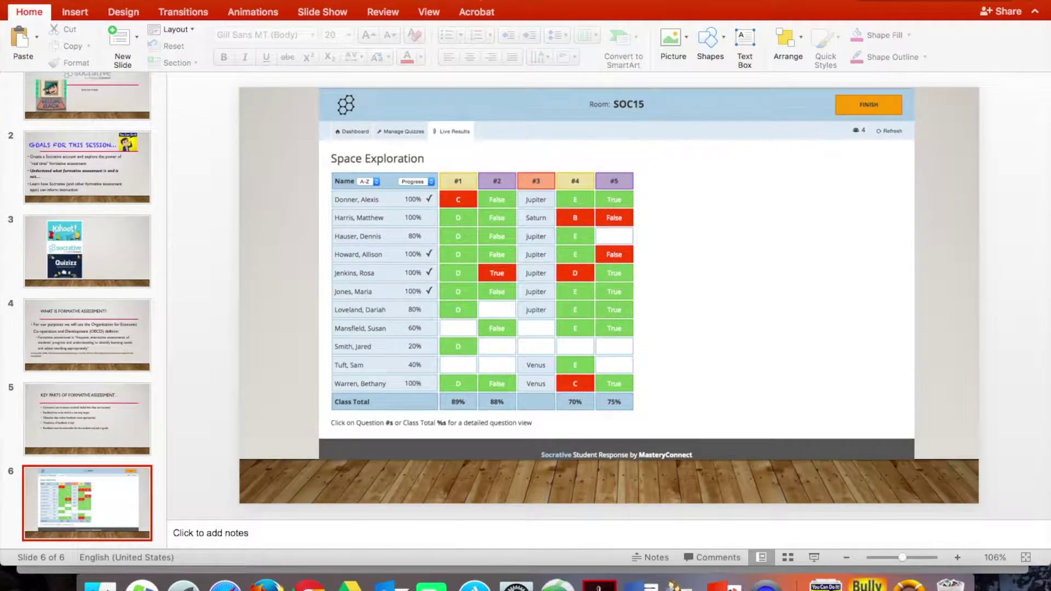
key("super+Tab")
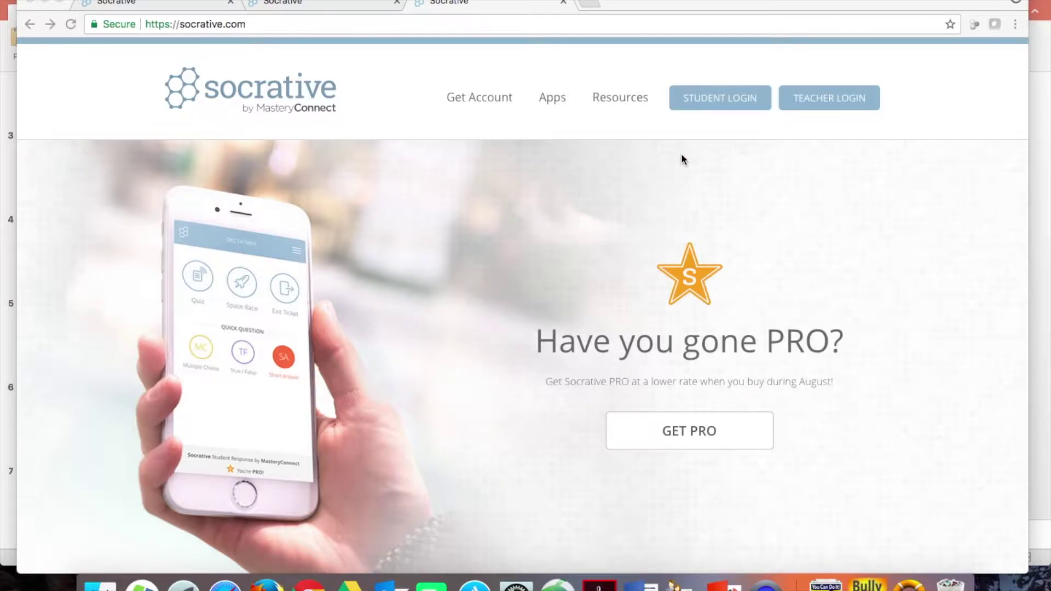
left_click(715, 97)
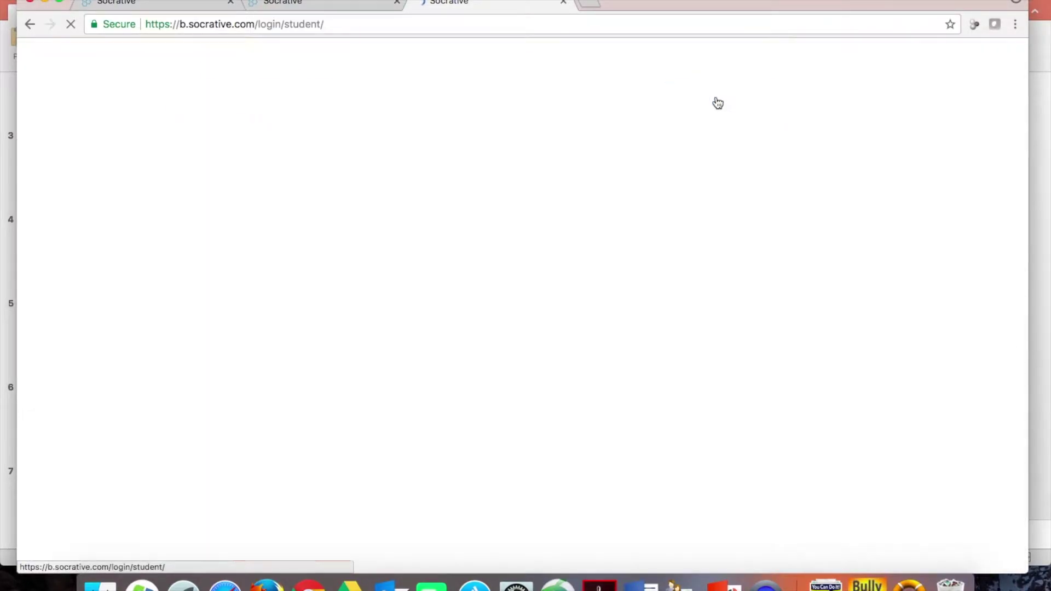
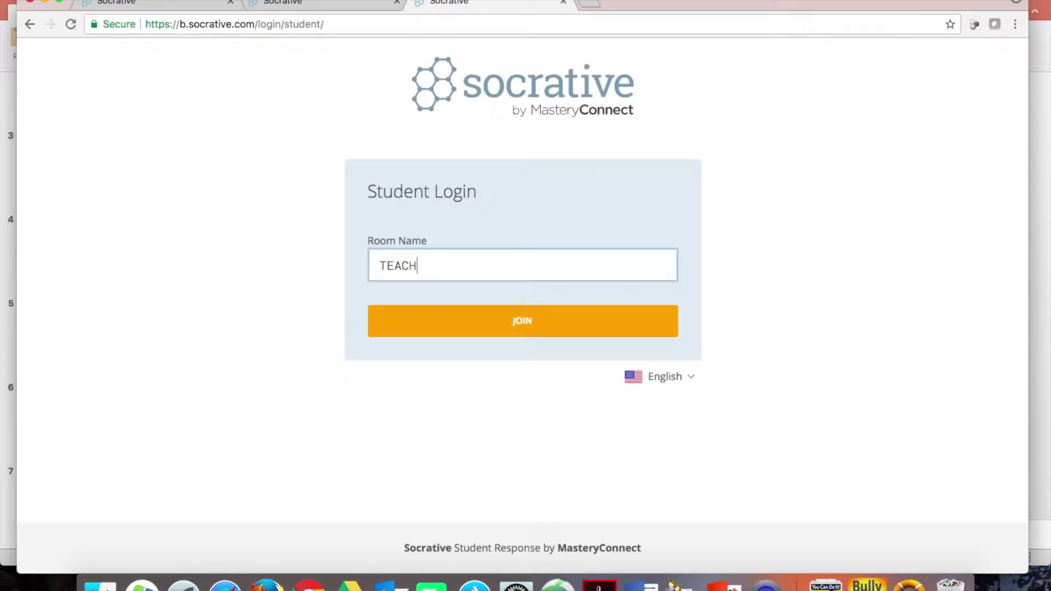
key("Return")
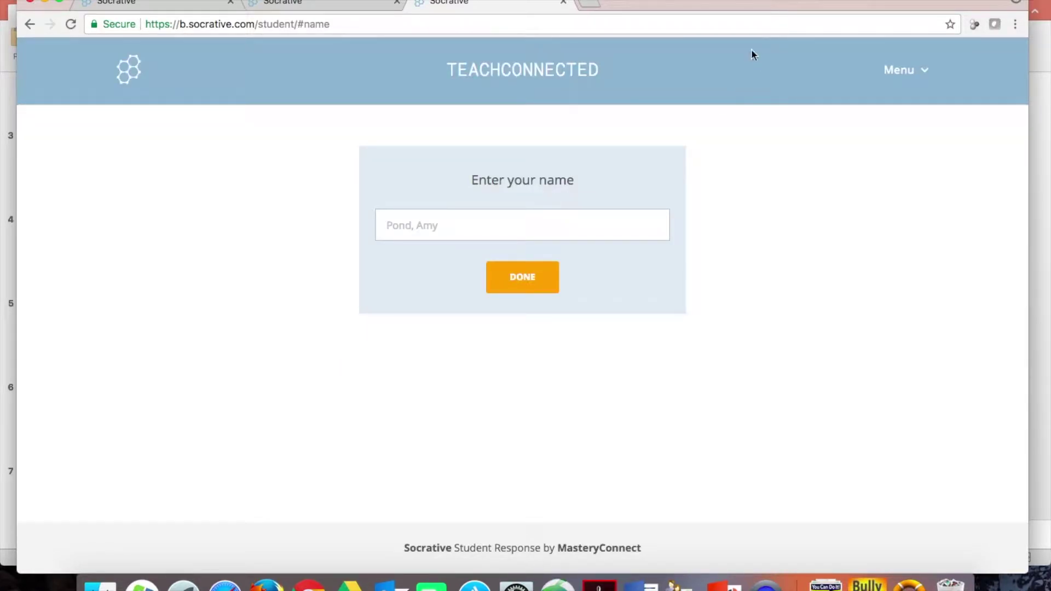
- Enter the student's name in the name field
left_click(444, 233)
- Start the quiz and answer question 1 with Government Spending, then dismiss the feedback
left_click(540, 291)
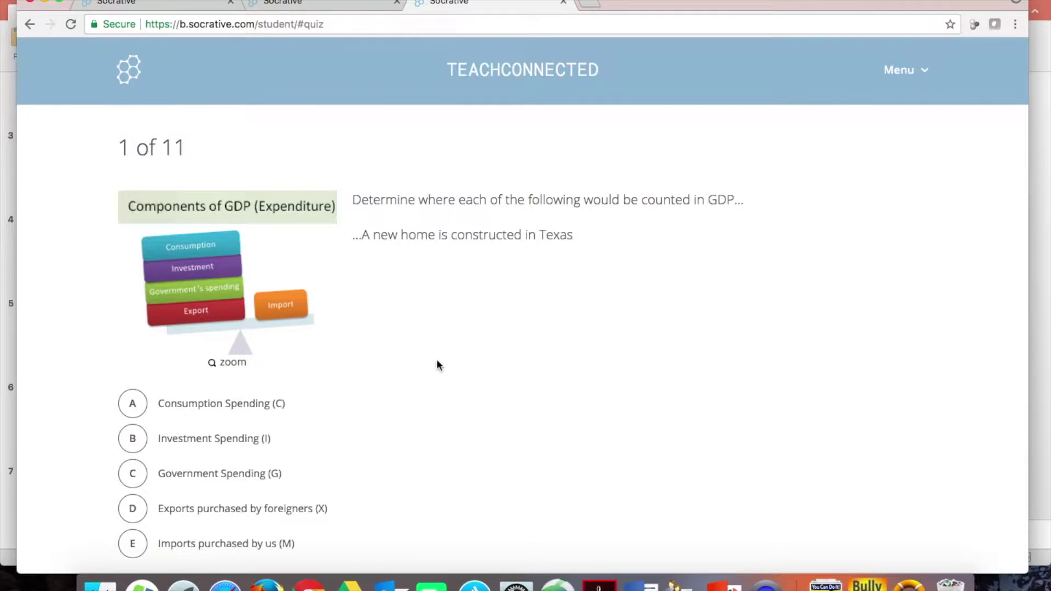
scroll(437, 361, "down", 1)
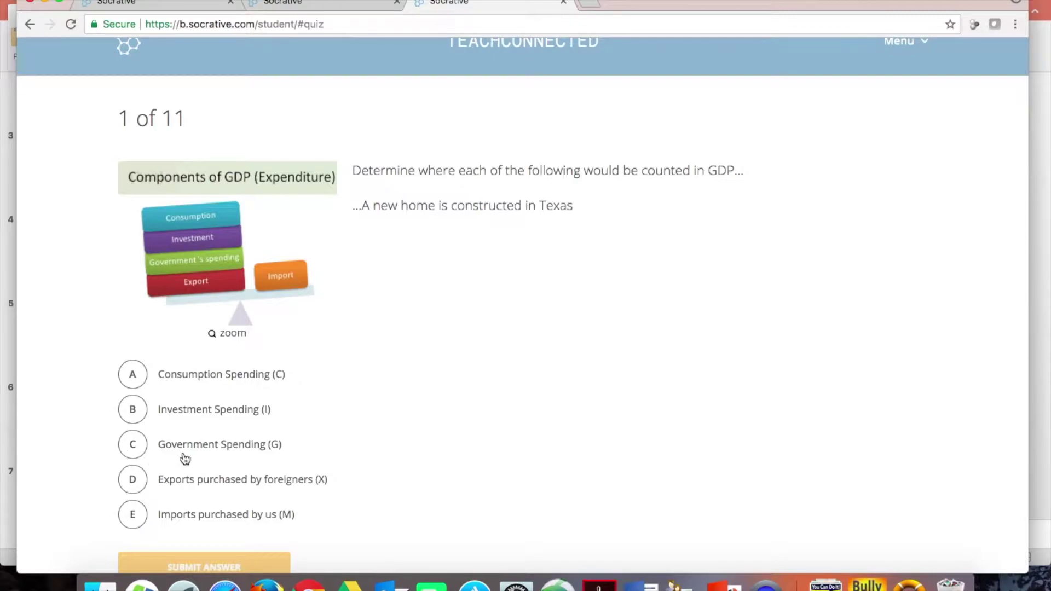
scroll(185, 459, "down", 1)
scroll(186, 459, "down", 1)
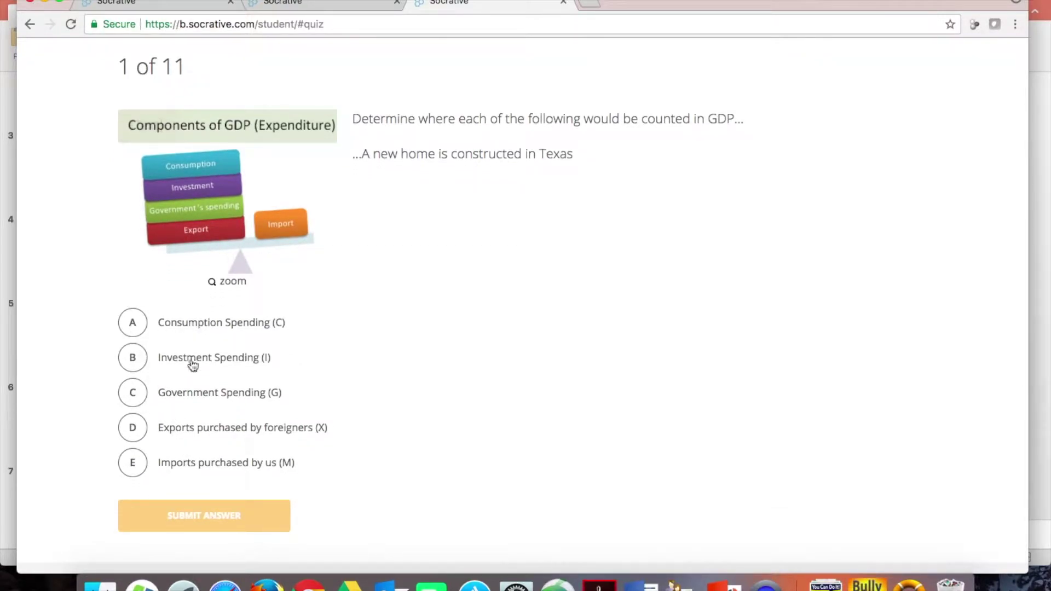
left_click(136, 364)
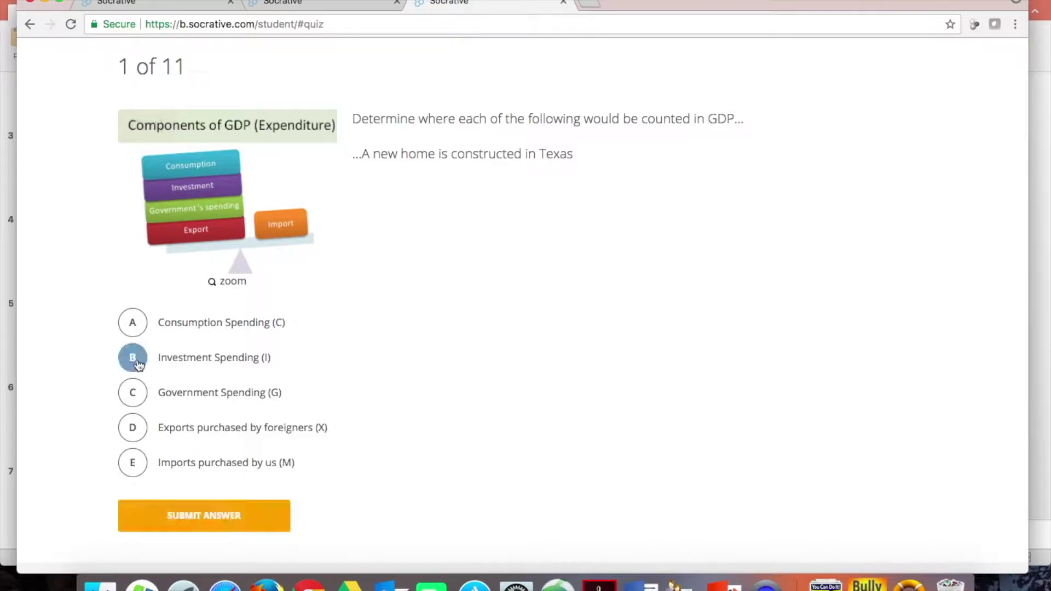
left_click(131, 394)
left_click(204, 526)
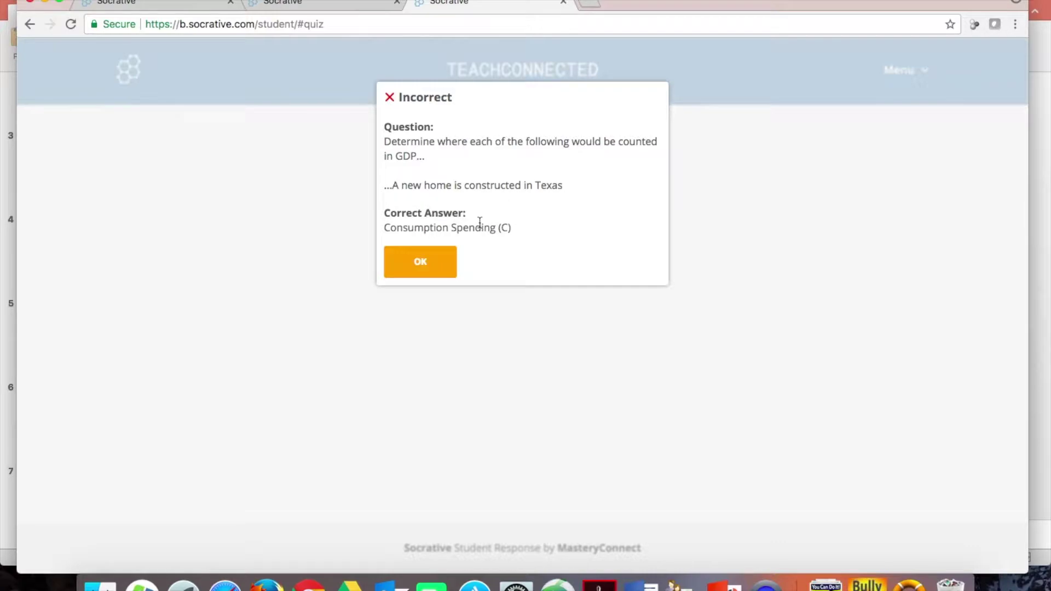
left_click(430, 263)
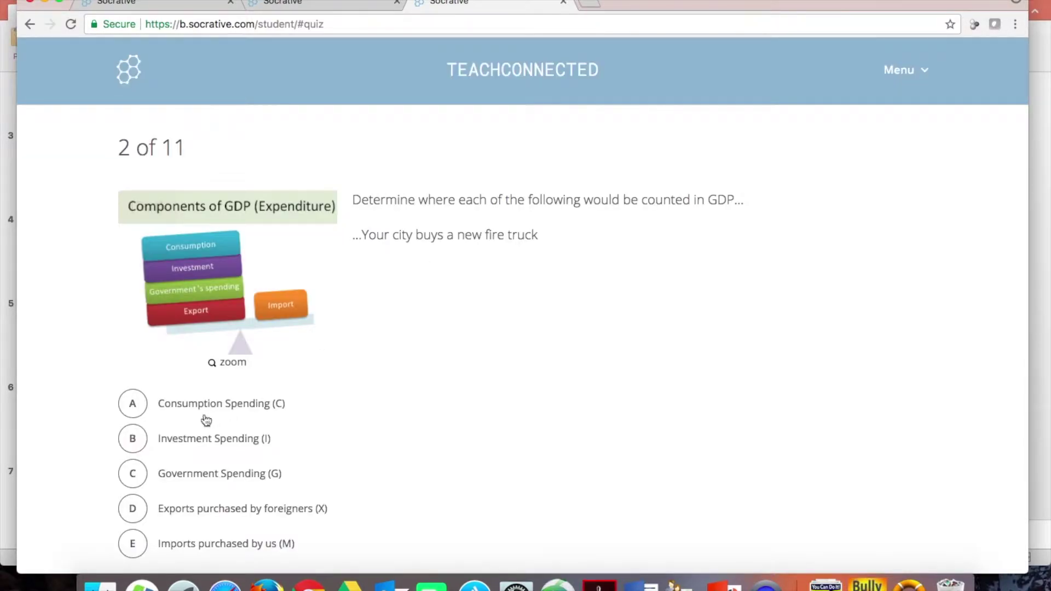
- Answer question 2 with Exports purchased by foreigners and advance to question 3
left_click(141, 508)
scroll(137, 510, "down", 3)
left_click(169, 476)
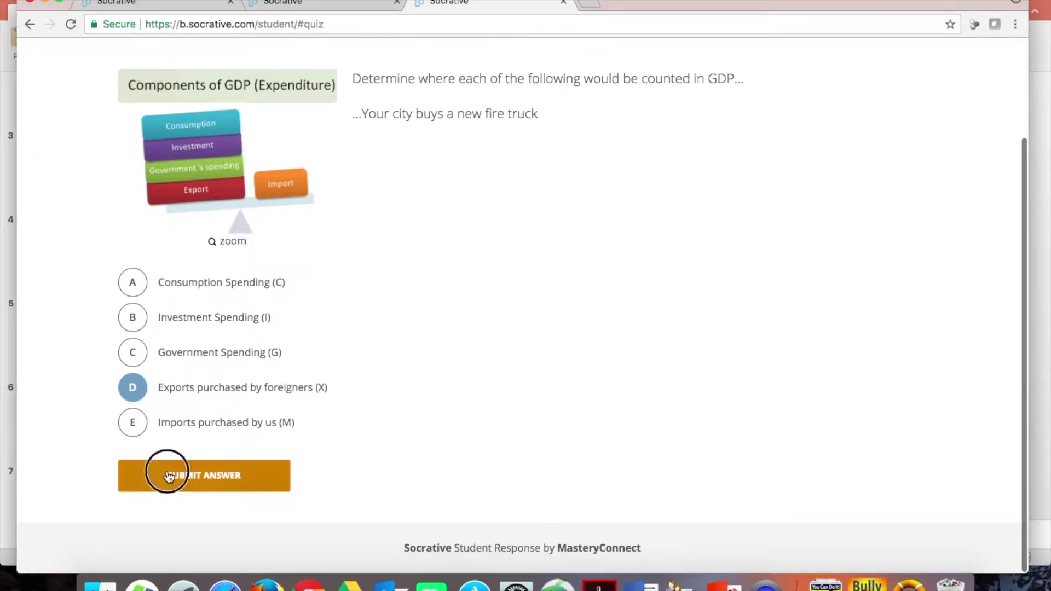
left_click(419, 273)
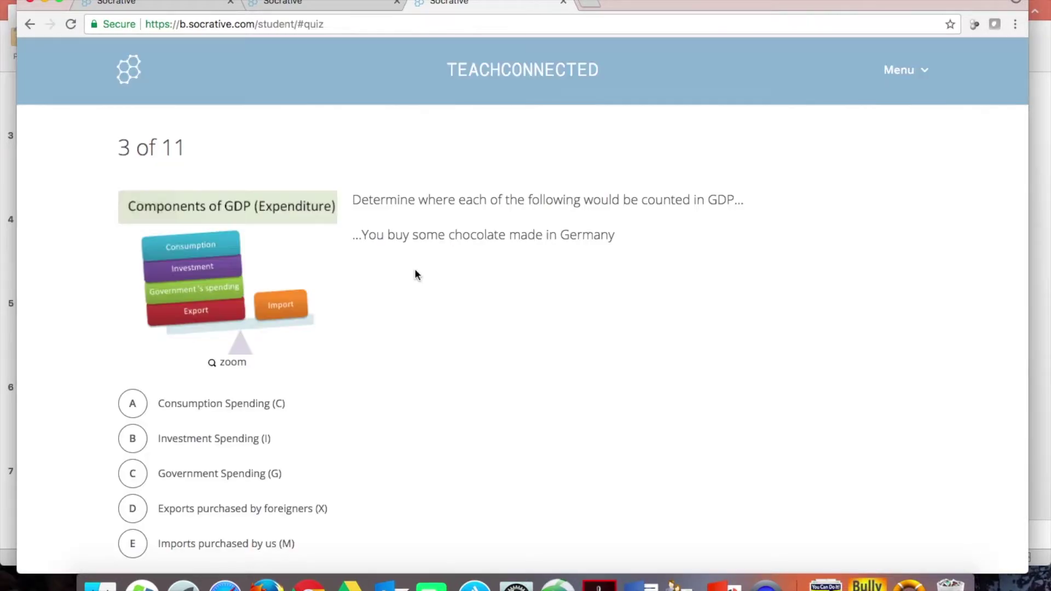
left_click(296, 7)
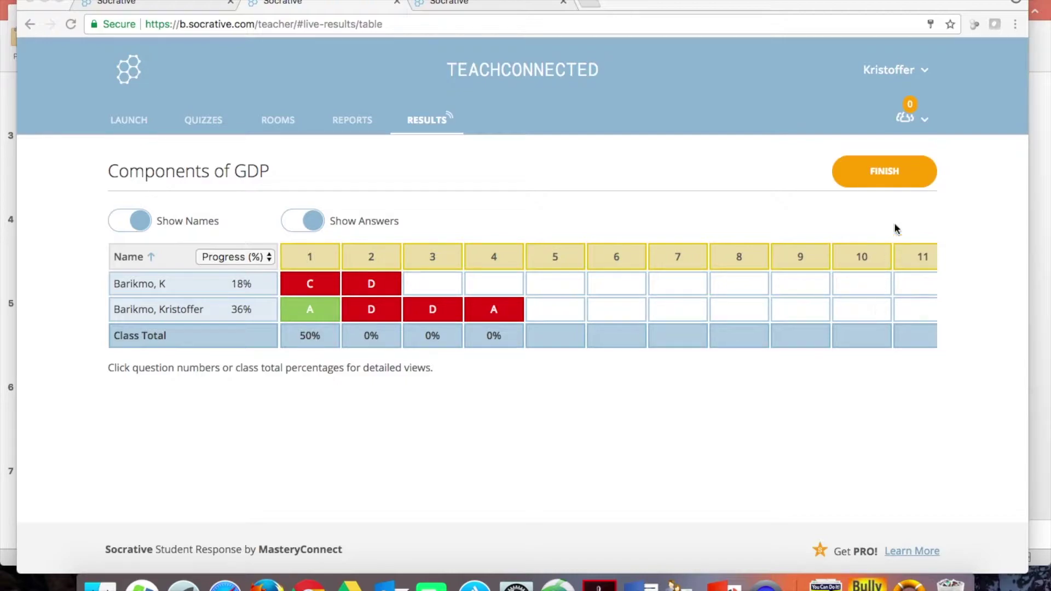
- Finish the GDP activity, leave the student and question PDF reports off, and choose View Chart
left_click(890, 175)
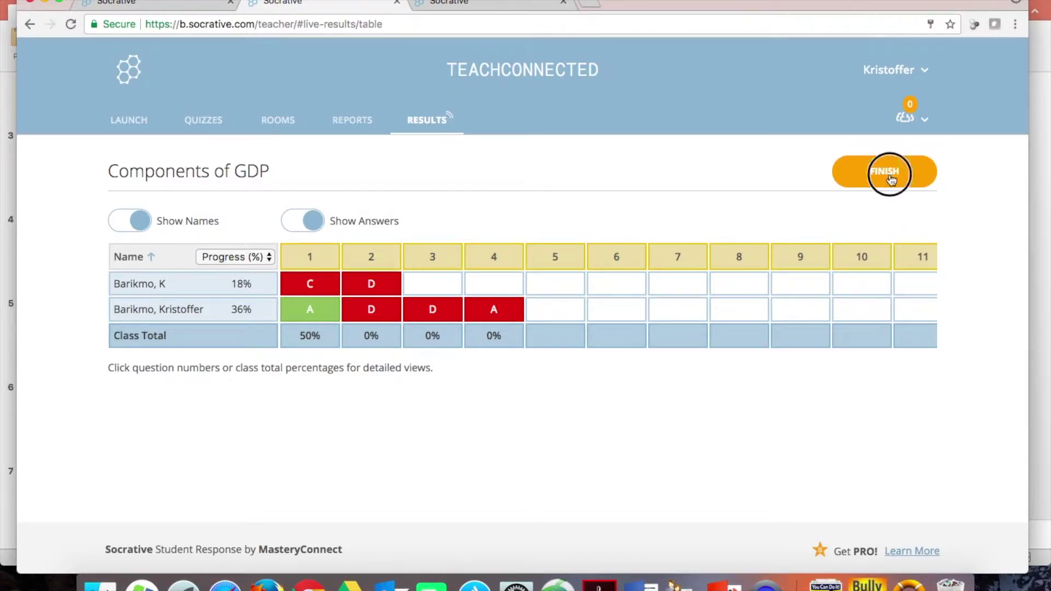
left_click(889, 172)
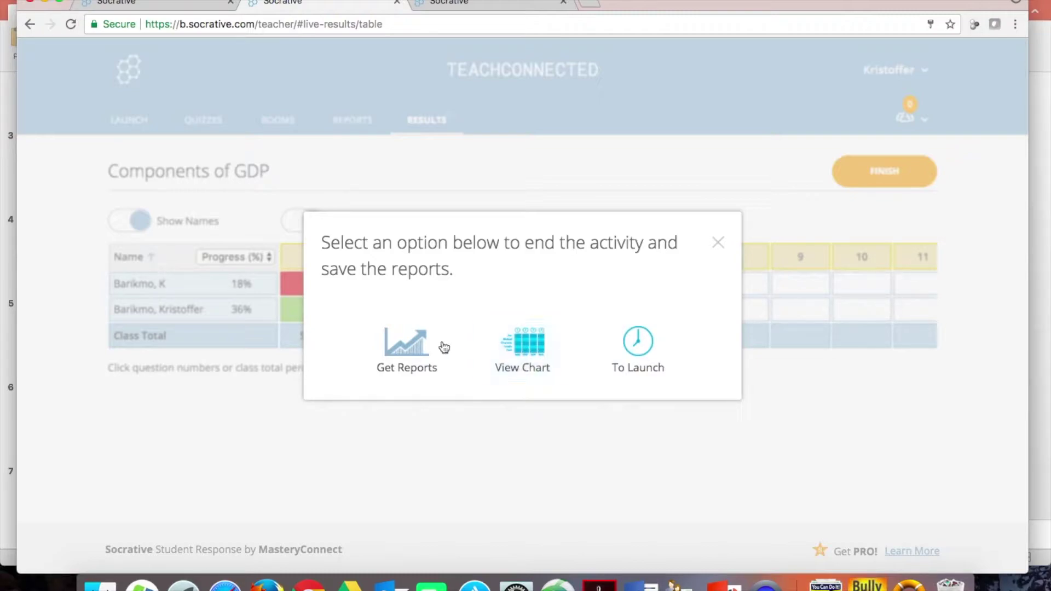
left_click(419, 351)
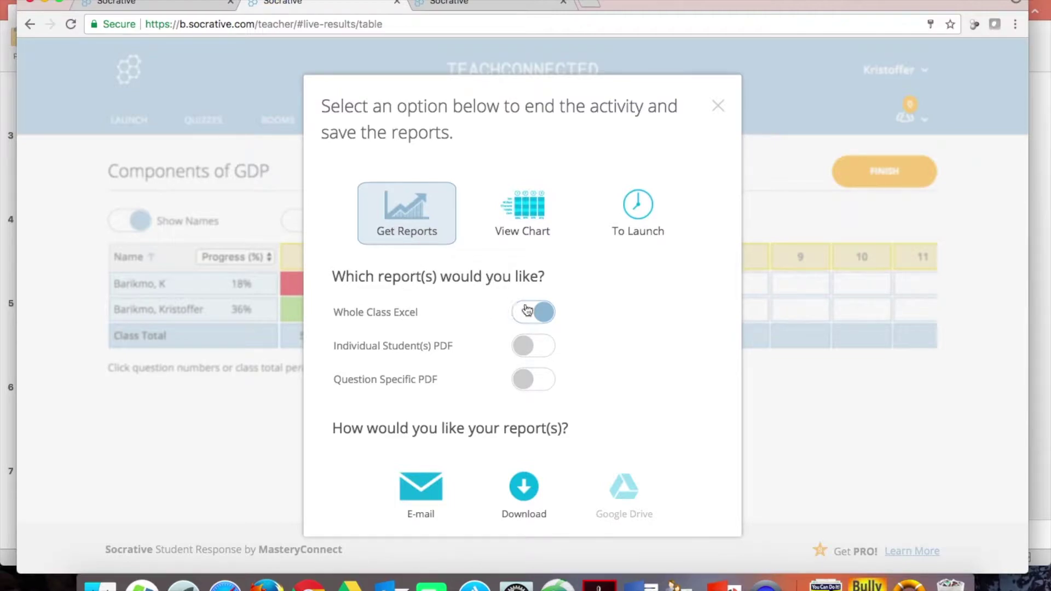
left_click(530, 346)
left_click(524, 389)
left_click(527, 386)
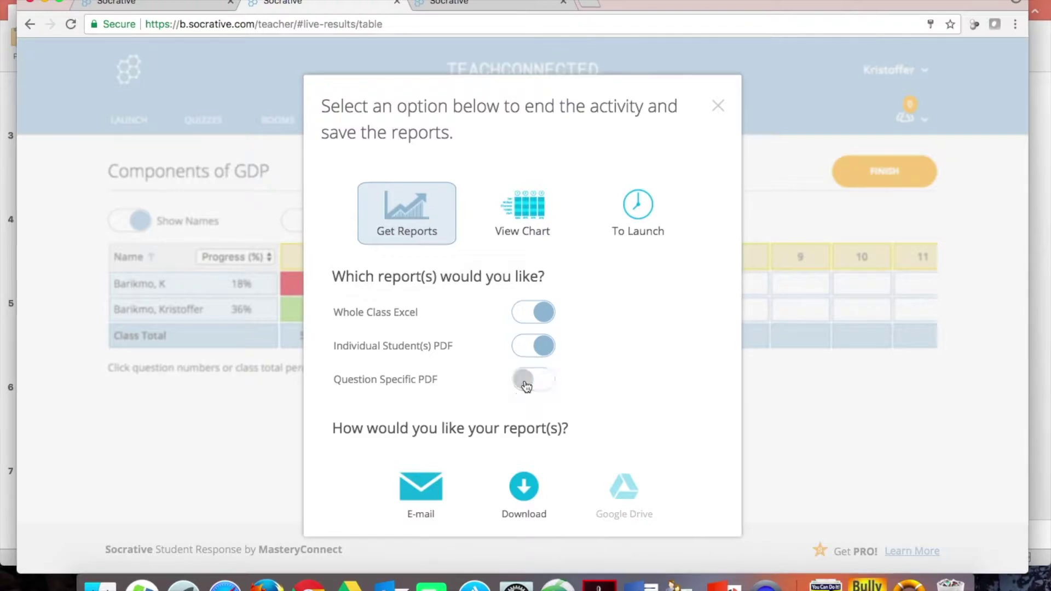
left_click(525, 346)
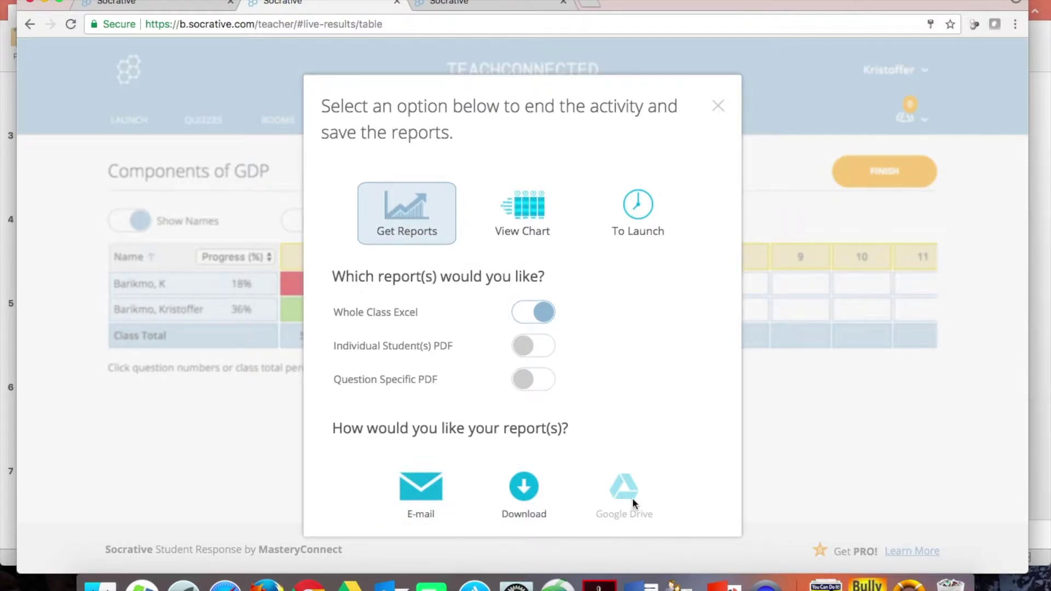
left_click(520, 210)
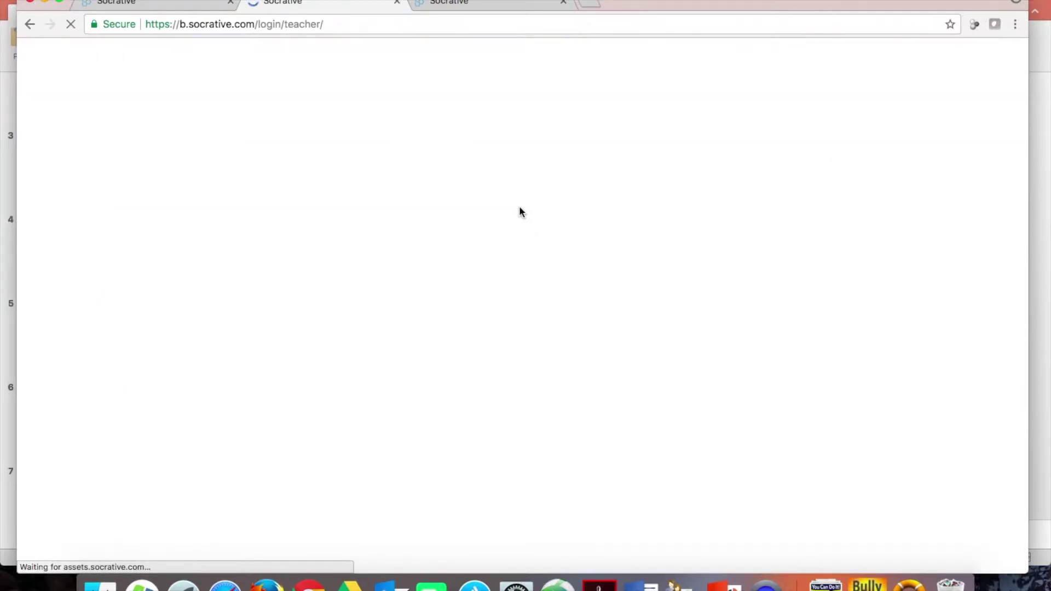
- Sign back in as the teacher and open the GDP quiz results
left_click(489, 383)
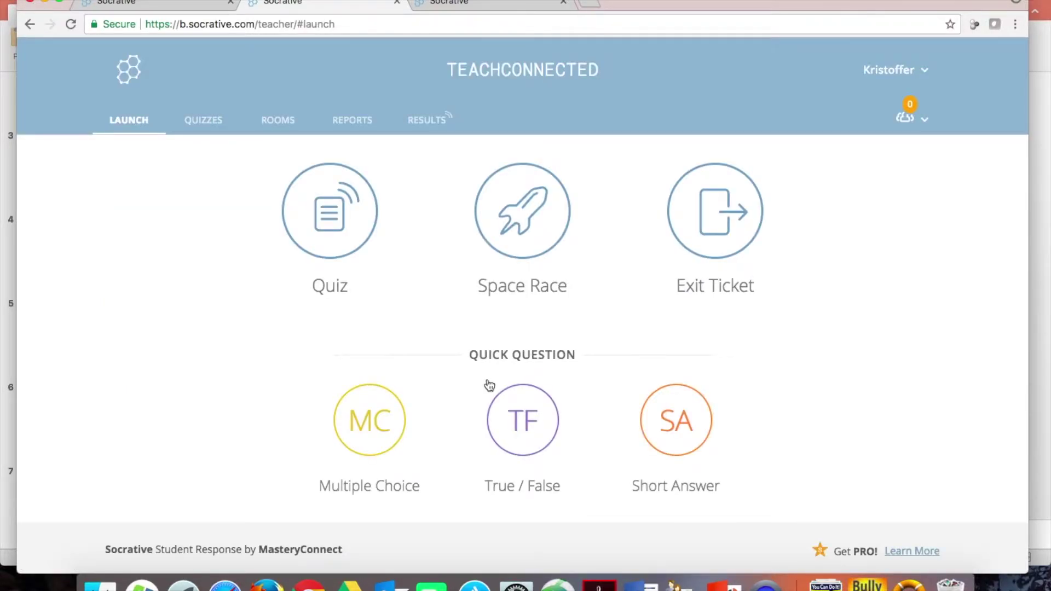
left_click(429, 123)
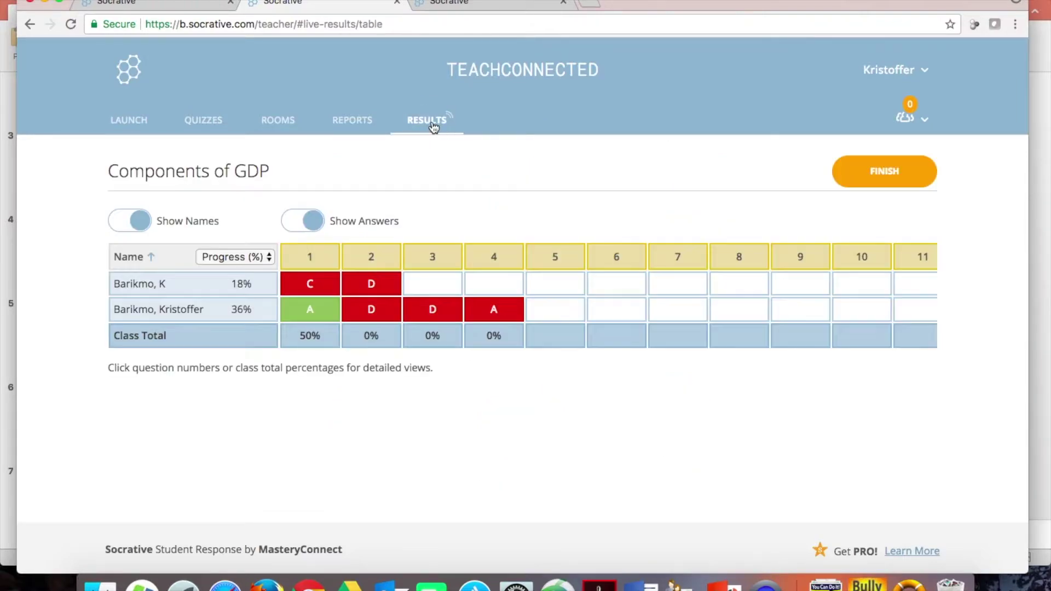
left_click(878, 171)
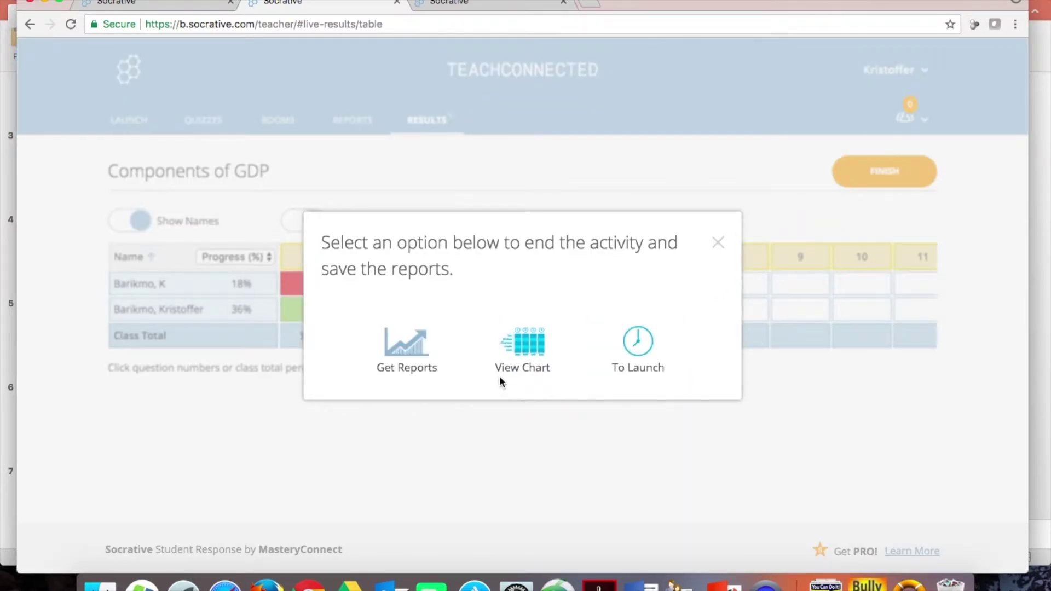
key("Escape")
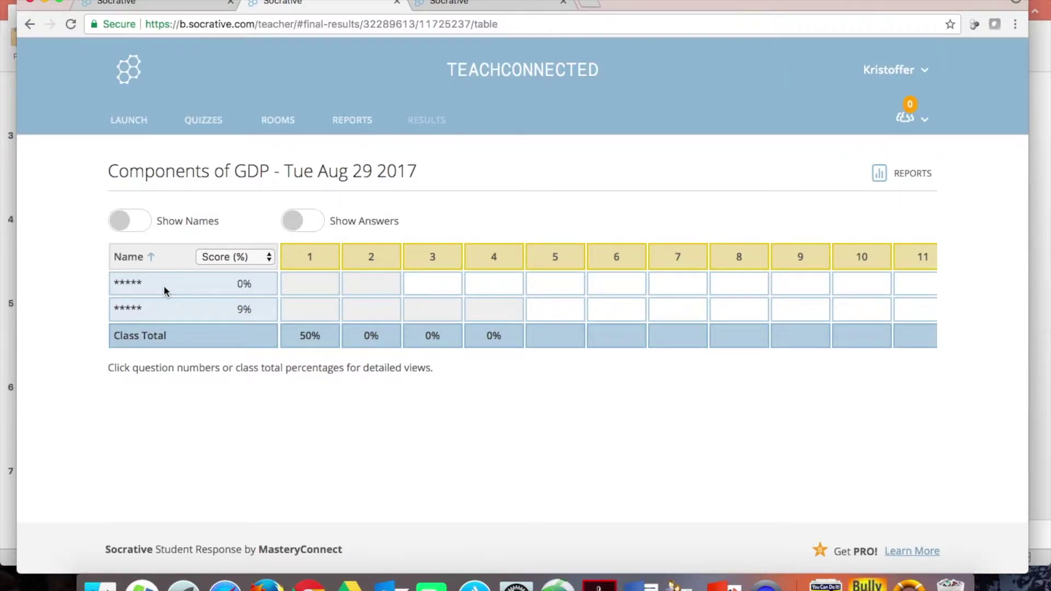
- Toggle Show Names and Show Answers on and off, then finish to the Launch page
left_click(127, 226)
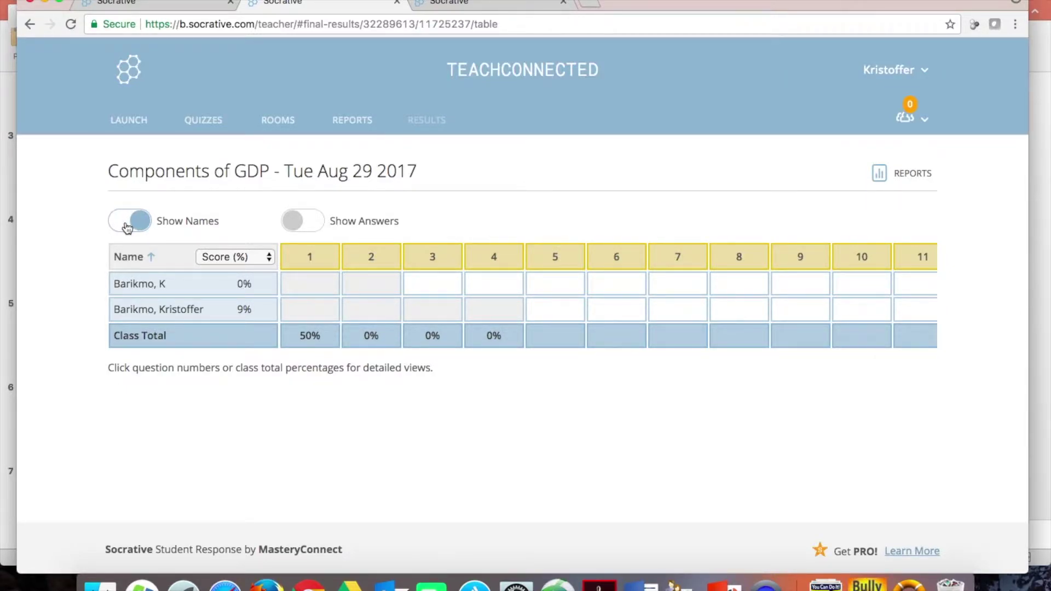
left_click(314, 221)
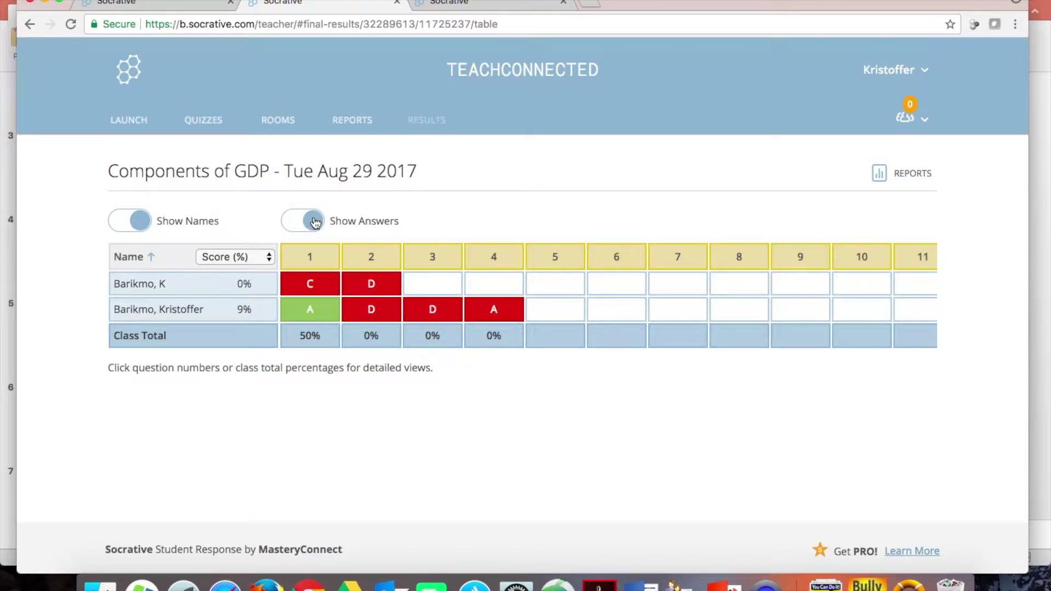
left_click(316, 222)
left_click(130, 229)
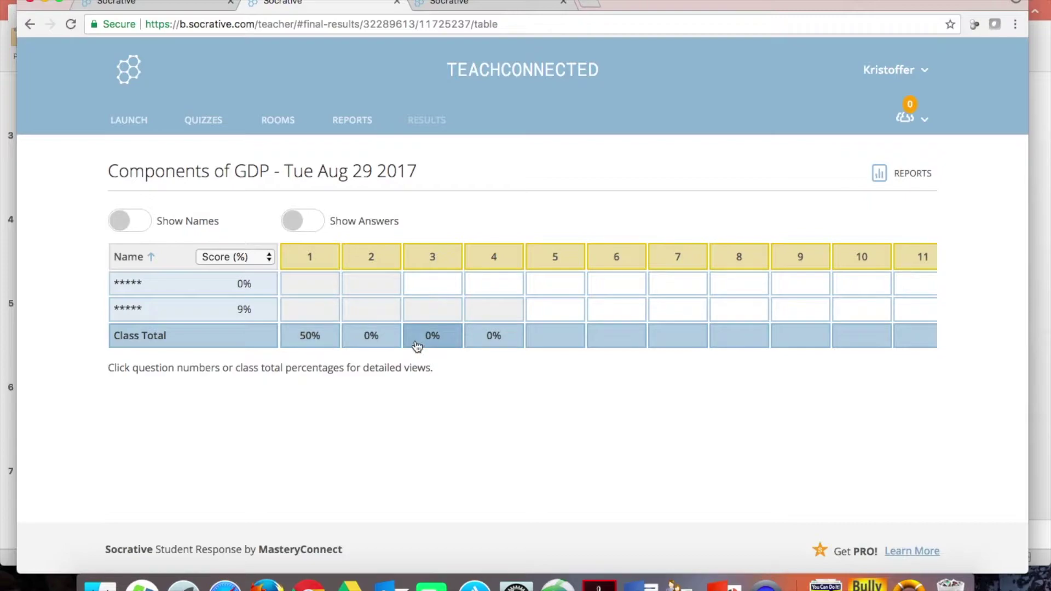
left_click(906, 173)
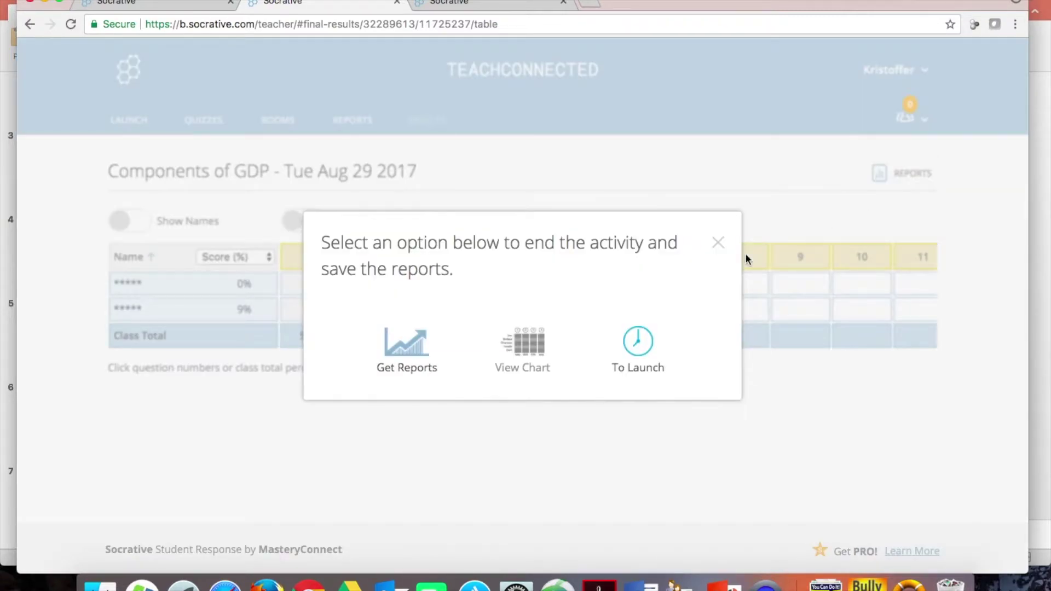
left_click(633, 351)
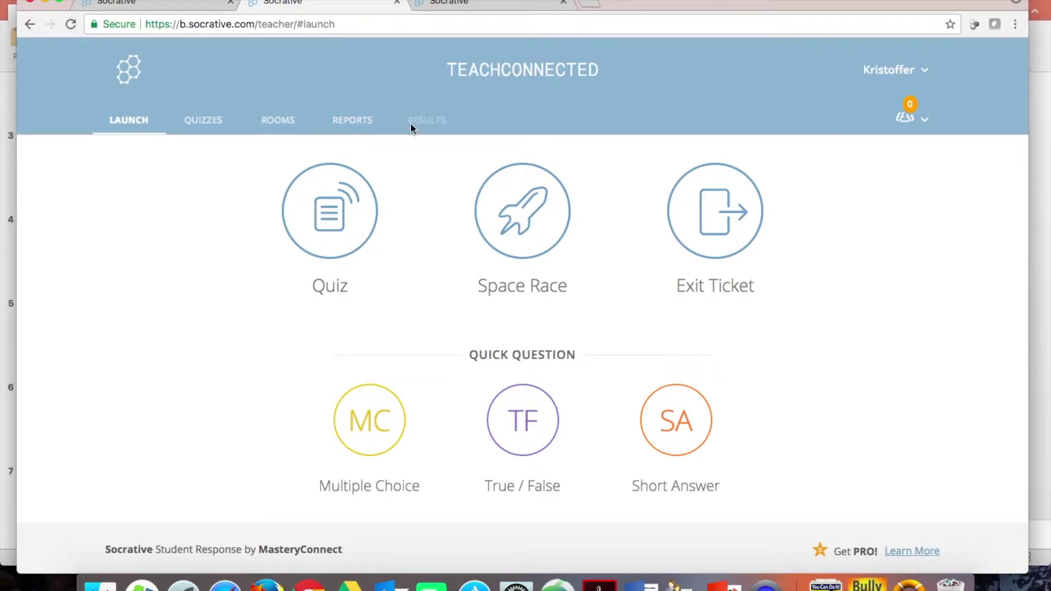
- Browse the Launch Quiz list without launching, then go to the Quizzes page
scroll(193, 343, "down", 1)
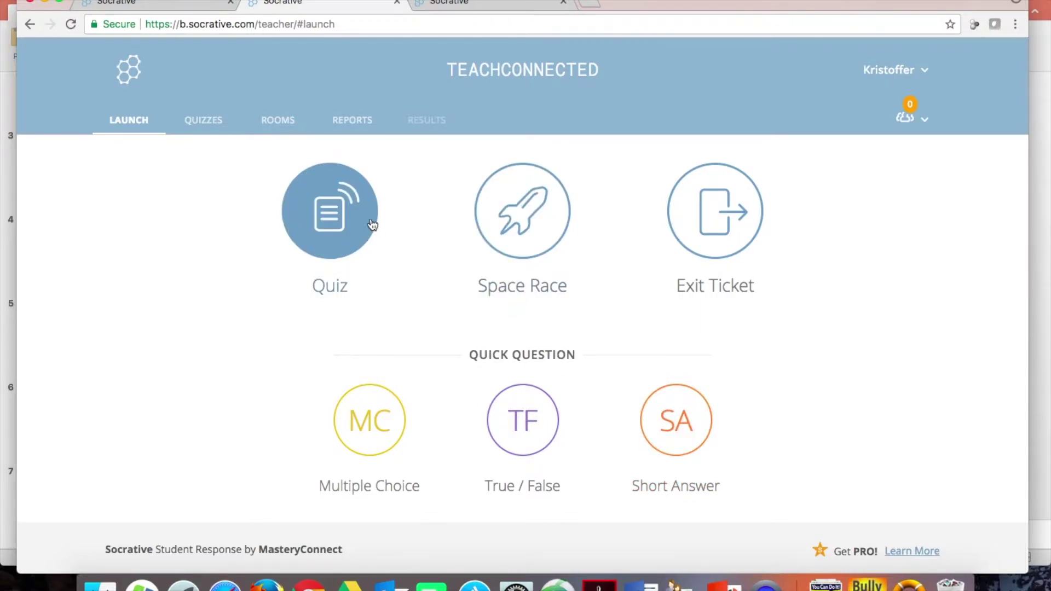
left_click(321, 204)
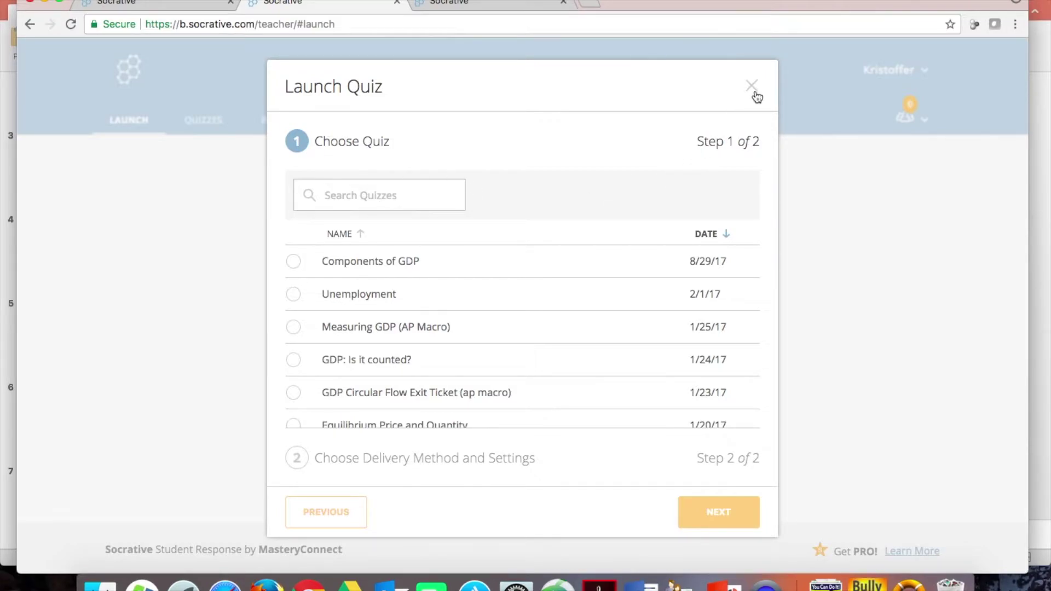
scroll(534, 278, "down", 1)
scroll(534, 278, "up", 1)
scroll(537, 279, "down", 15)
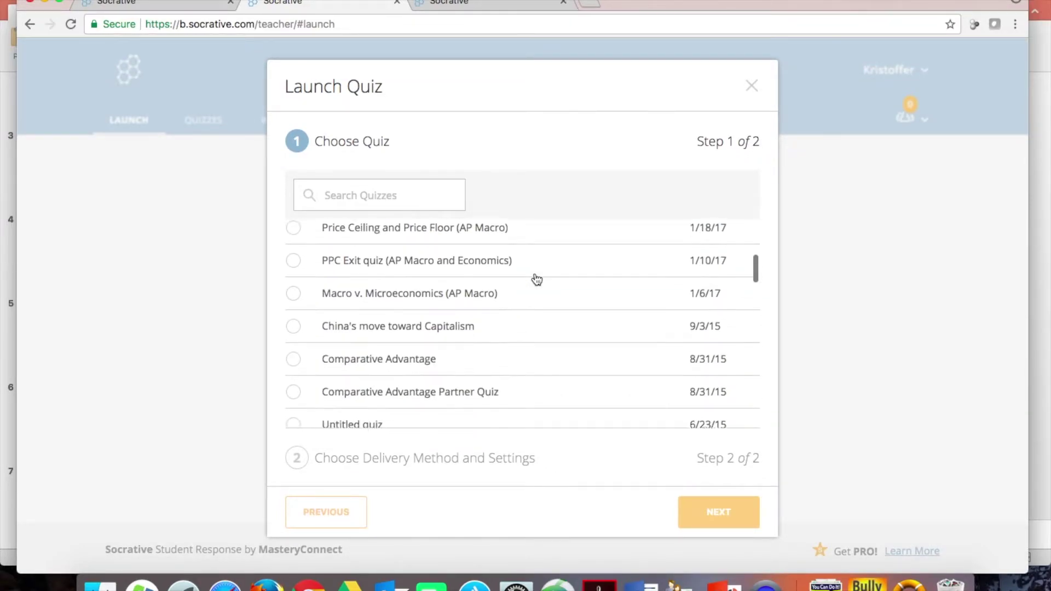
scroll(537, 280, "down", 5)
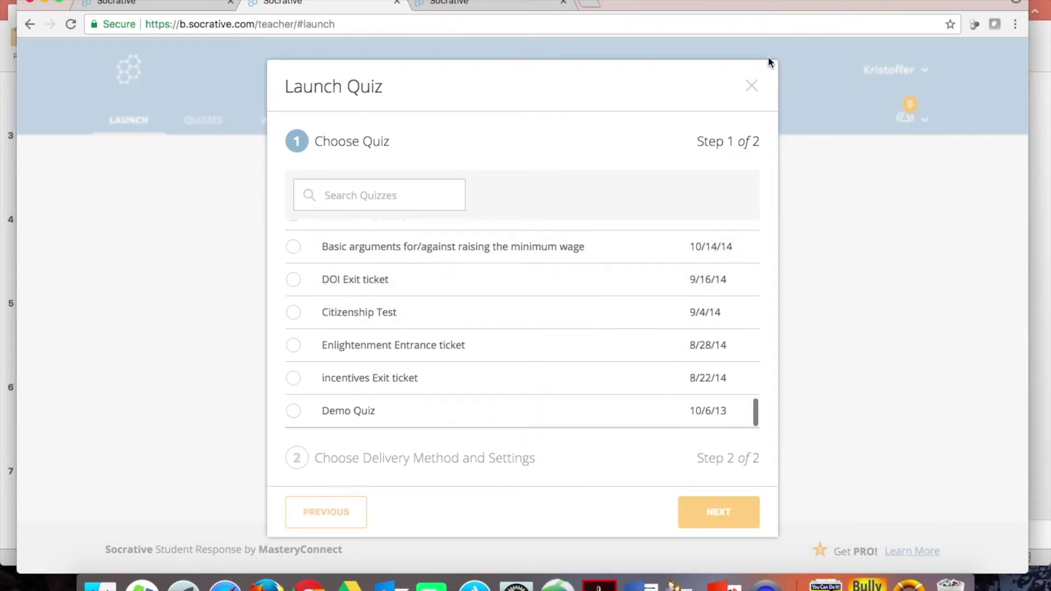
left_click(751, 87)
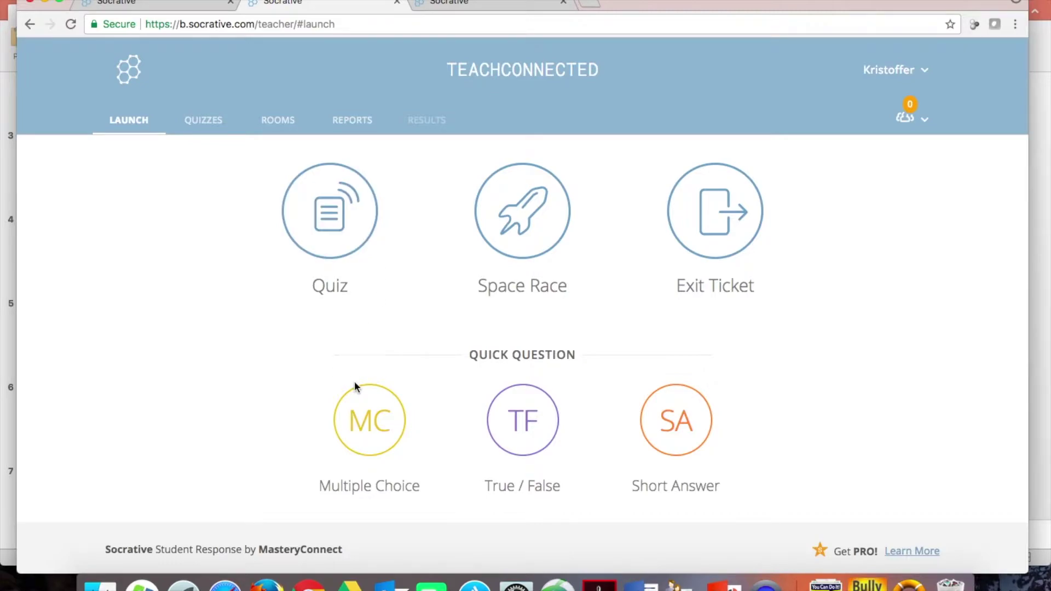
left_click(204, 120)
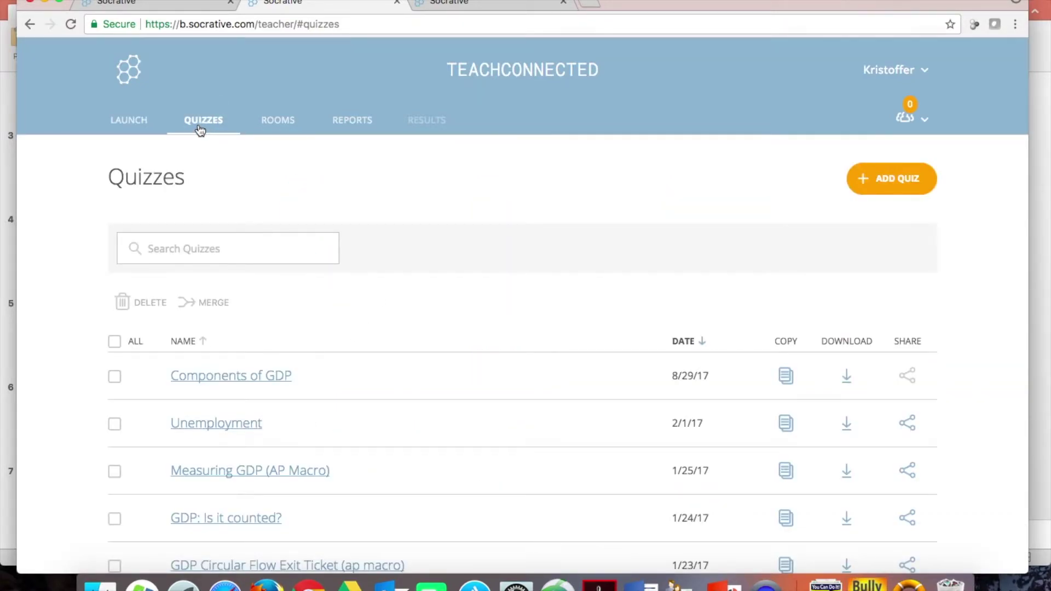
- Create a new quiz and replace 'Untitled Quiz' with the title 'Disney Movie Trivia'
left_click(879, 184)
left_click(847, 212)
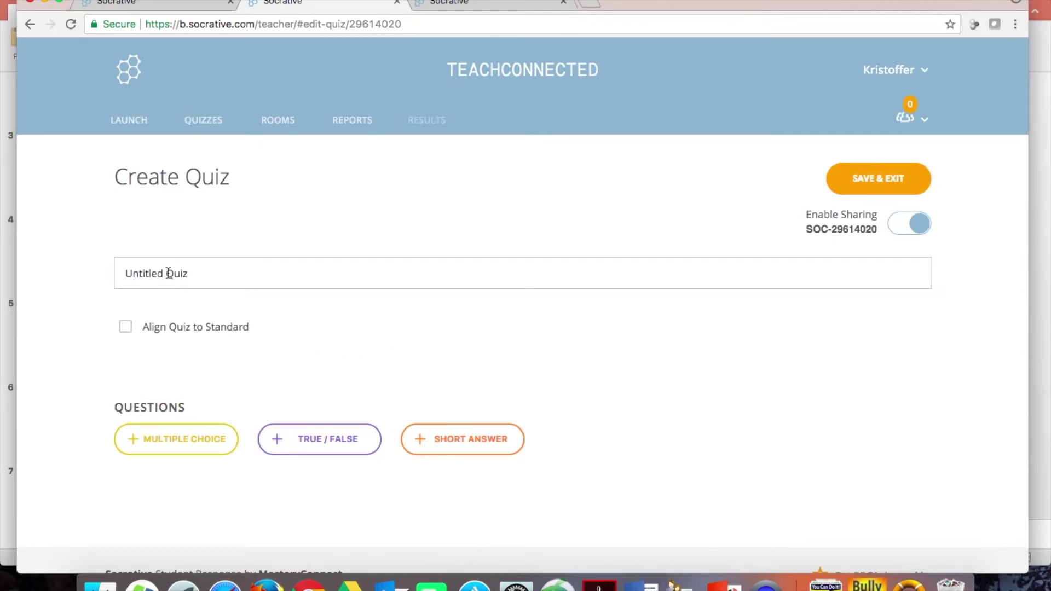
left_click_drag(191, 273, 106, 277)
type("Disney Movie Trivia")
- Turn on Align Quiz to Standard with subject Social Studies and Kansas History core
left_click(126, 329)
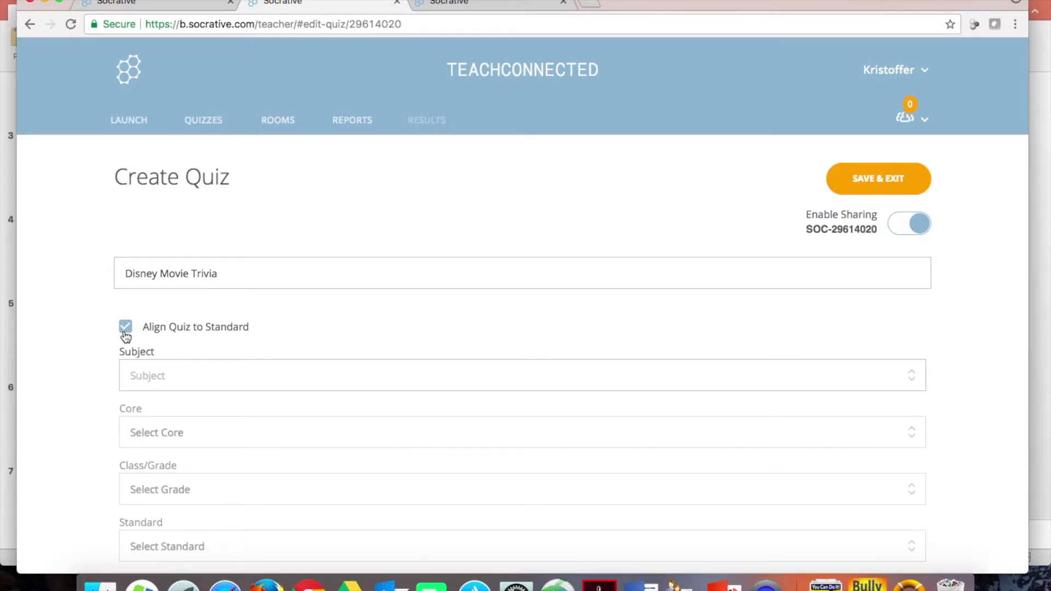
scroll(80, 426, "down", 5)
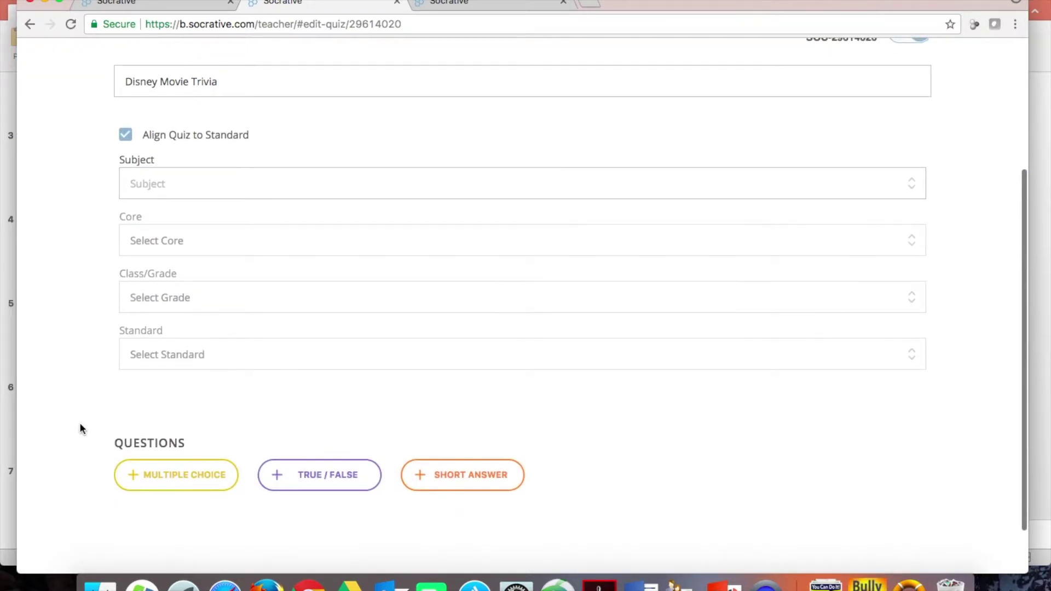
left_click(161, 190)
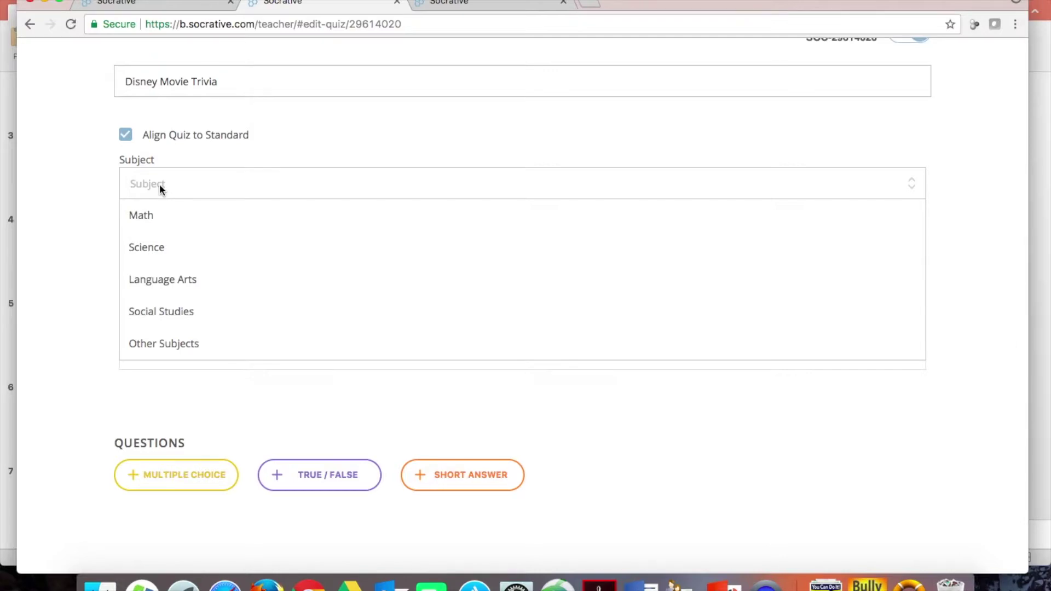
left_click(167, 315)
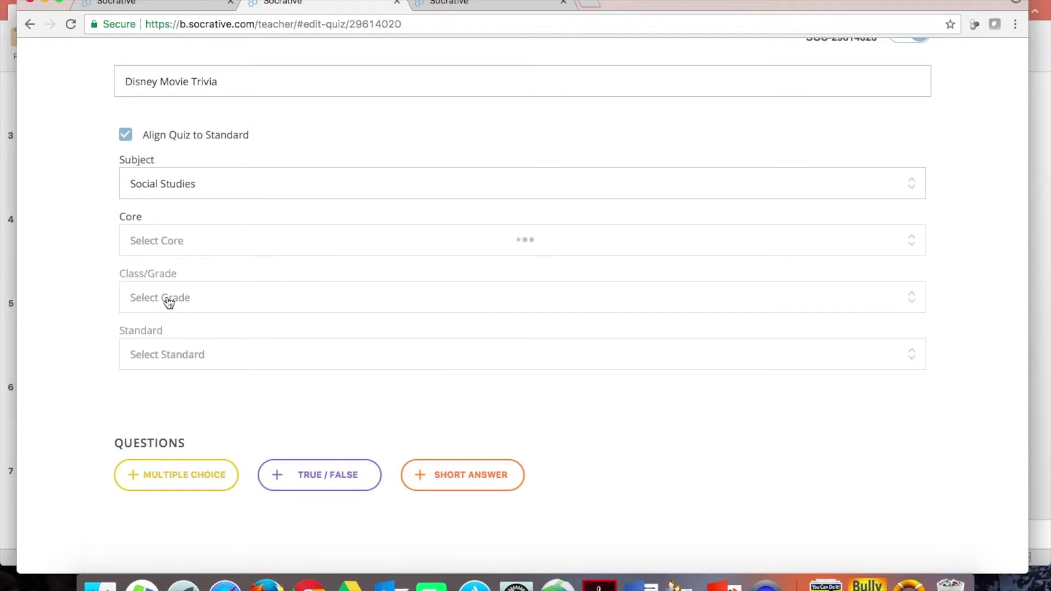
left_click(173, 246)
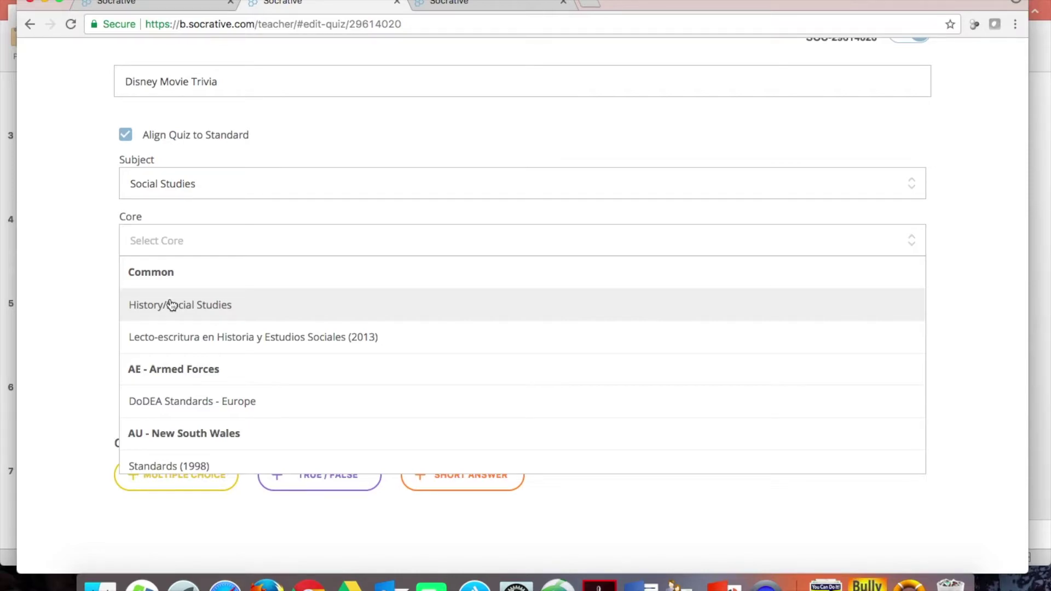
scroll(182, 381, "down", 5)
scroll(183, 387, "down", 10)
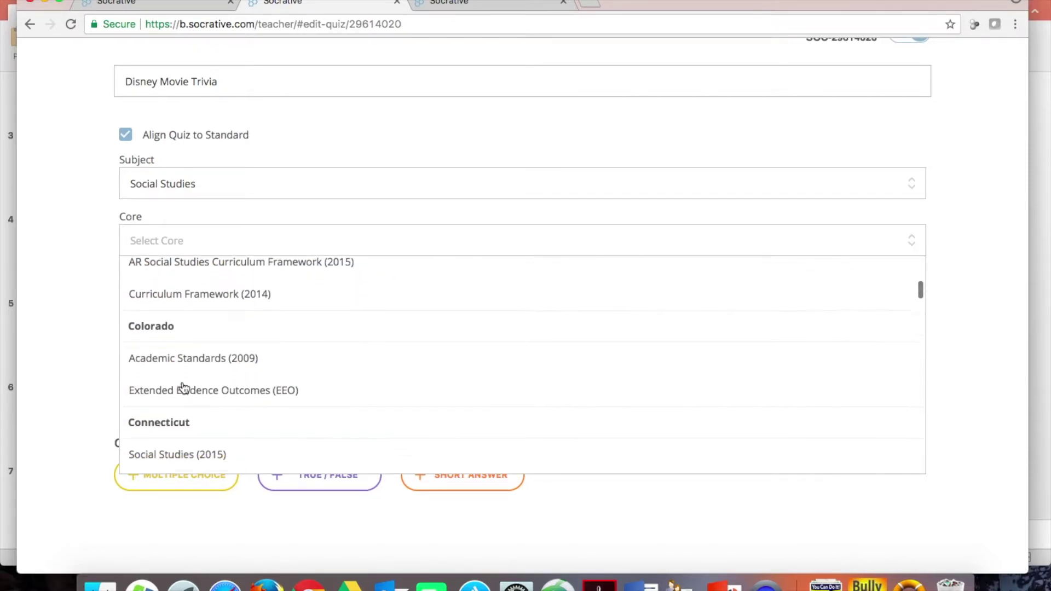
scroll(184, 388, "up", 6)
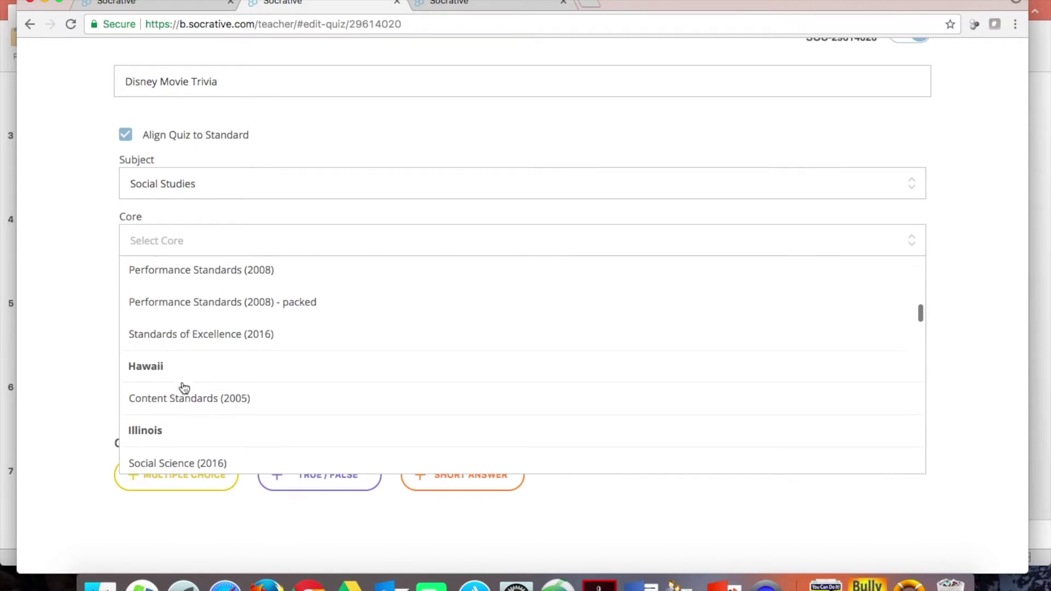
scroll(183, 387, "down", 10)
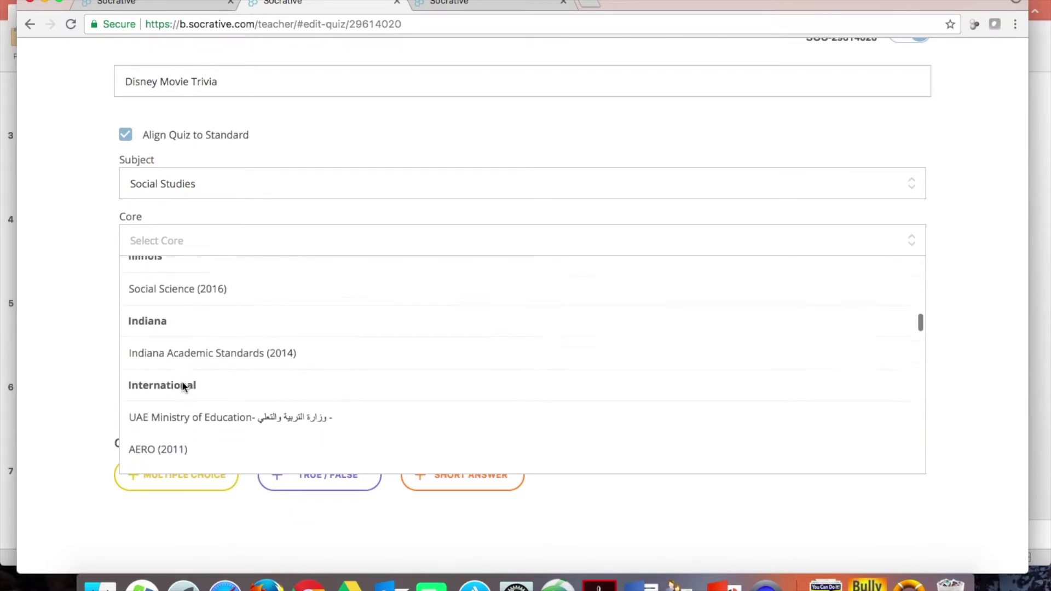
scroll(182, 386, "down", 3)
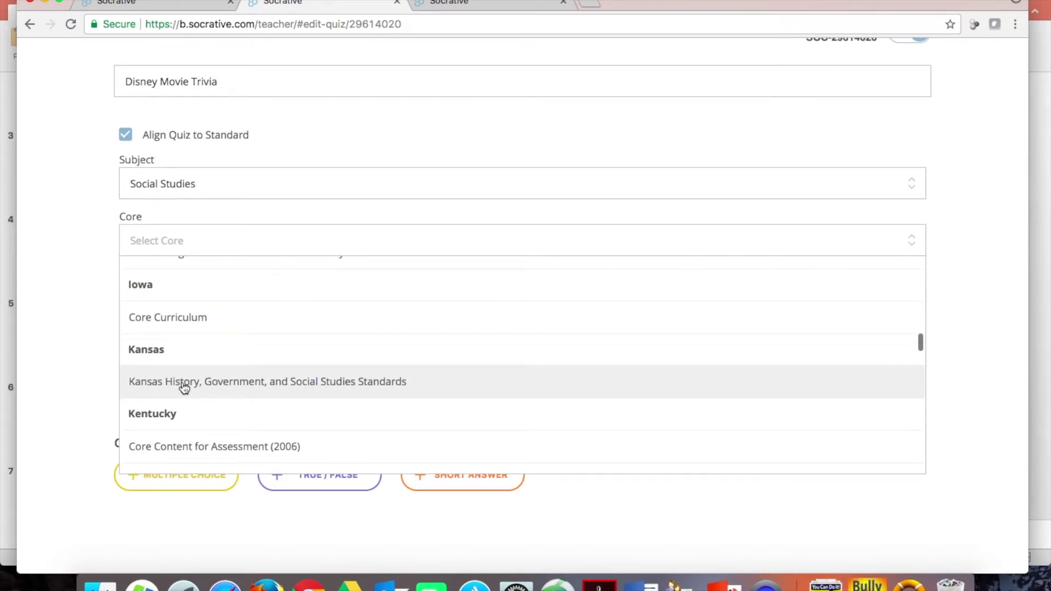
left_click(173, 385)
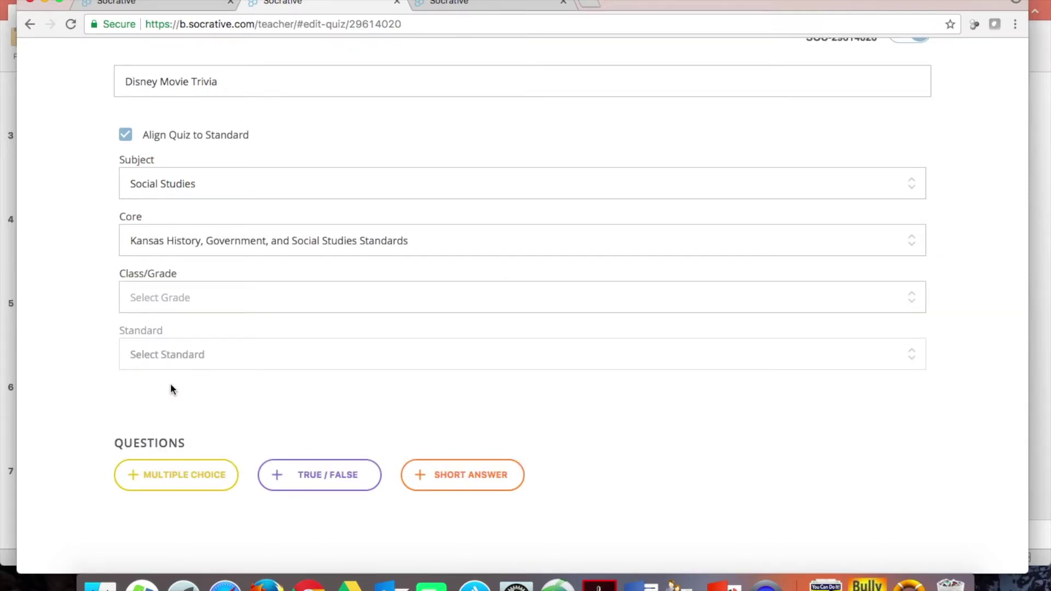
- Choose the High School US History class and standard CR.4
left_click(165, 299)
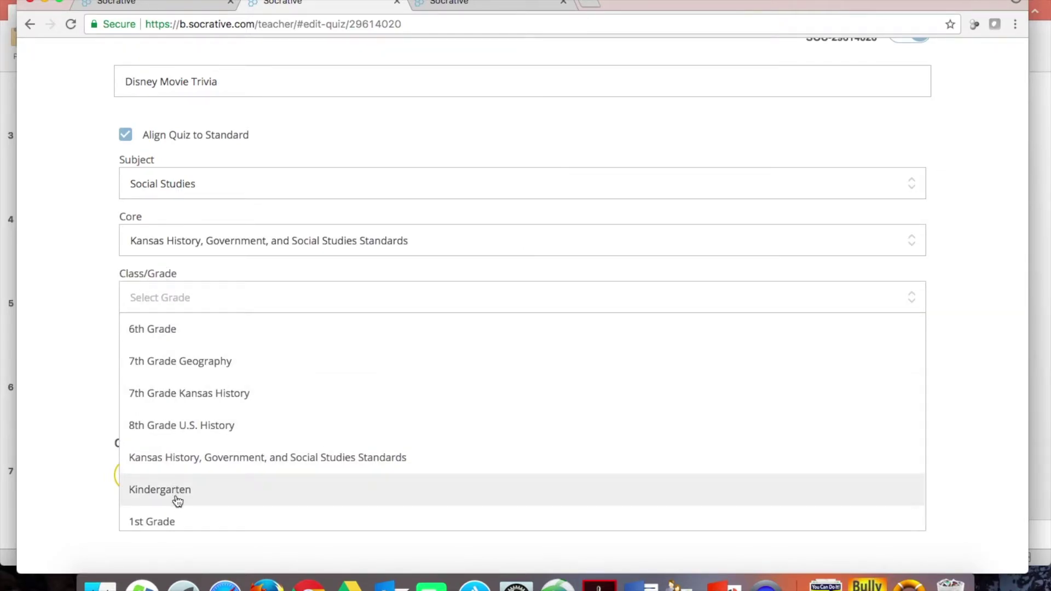
scroll(174, 483, "down", 5)
scroll(177, 482, "down", 5)
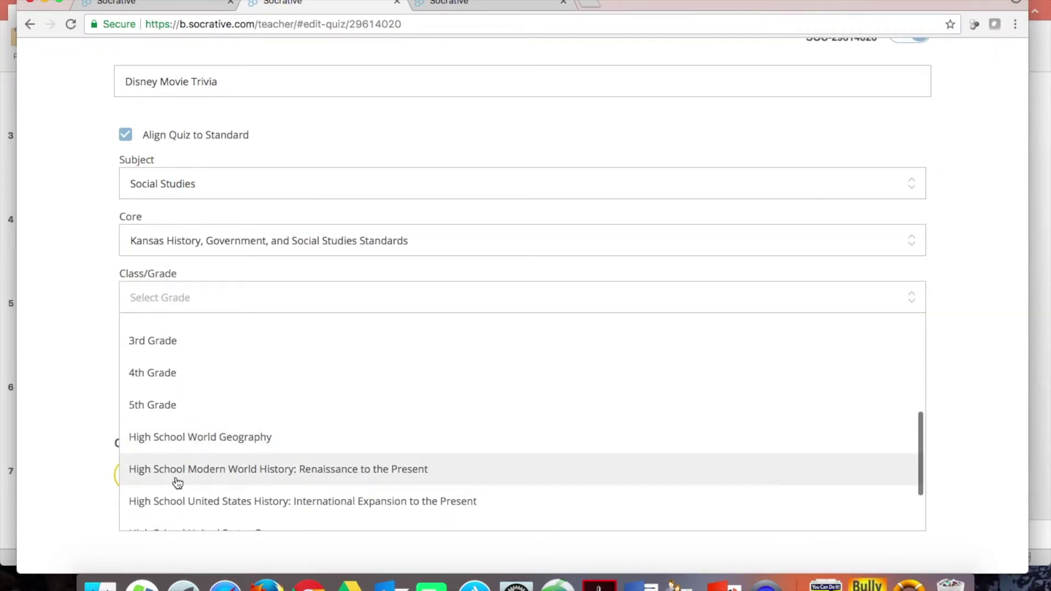
scroll(176, 482, "down", 3)
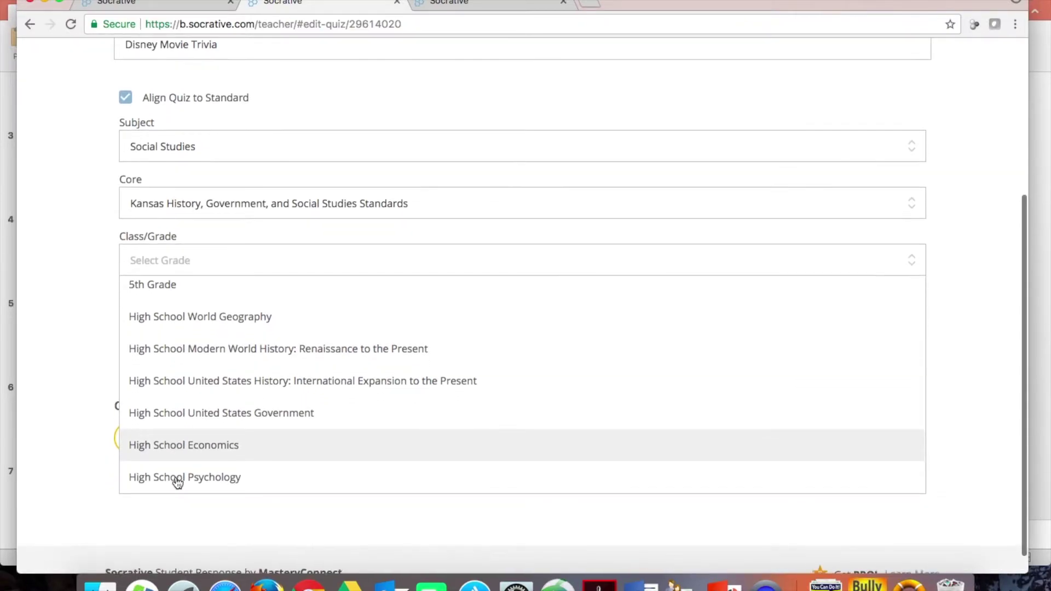
left_click(174, 371)
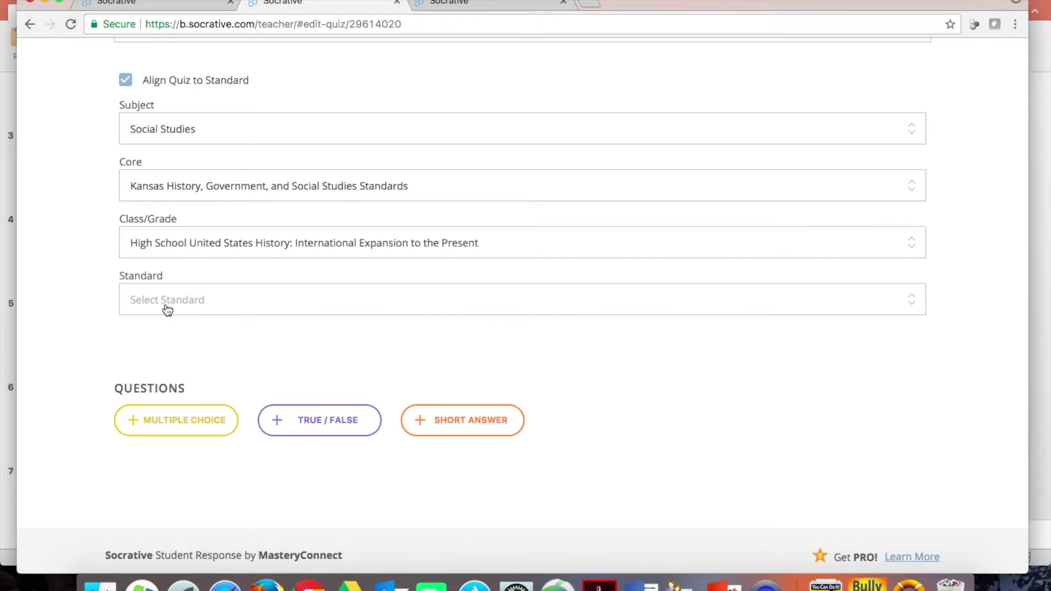
left_click(164, 295)
scroll(196, 382, "down", 10)
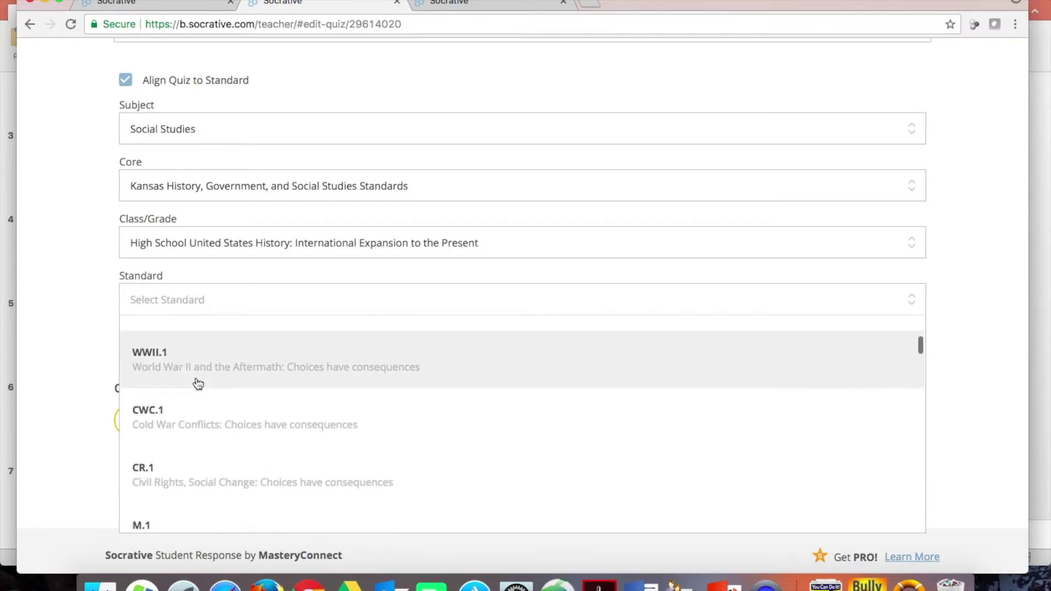
scroll(198, 383, "down", 6)
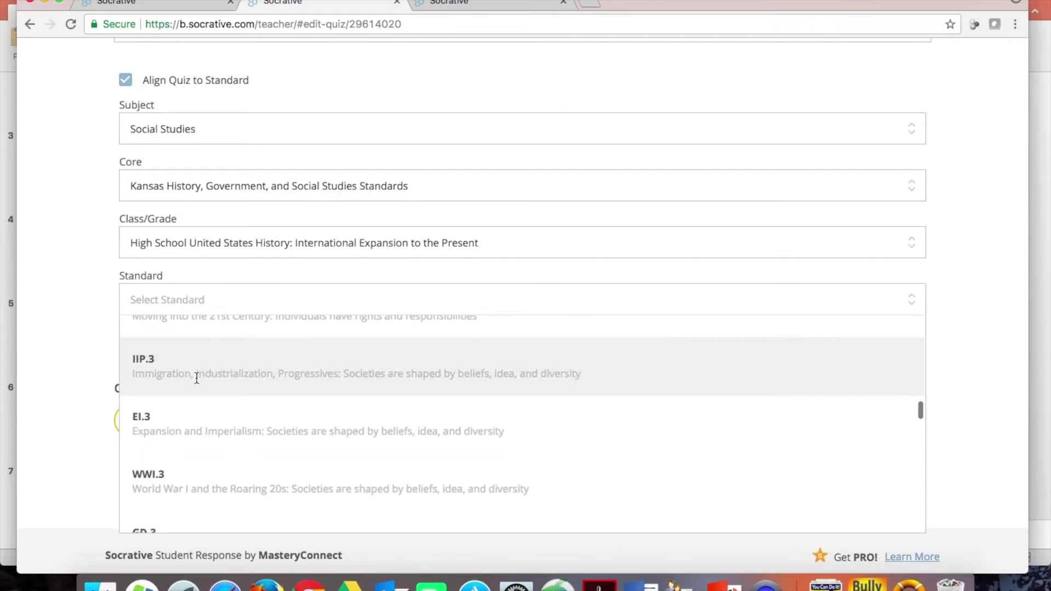
scroll(196, 378, "down", 5)
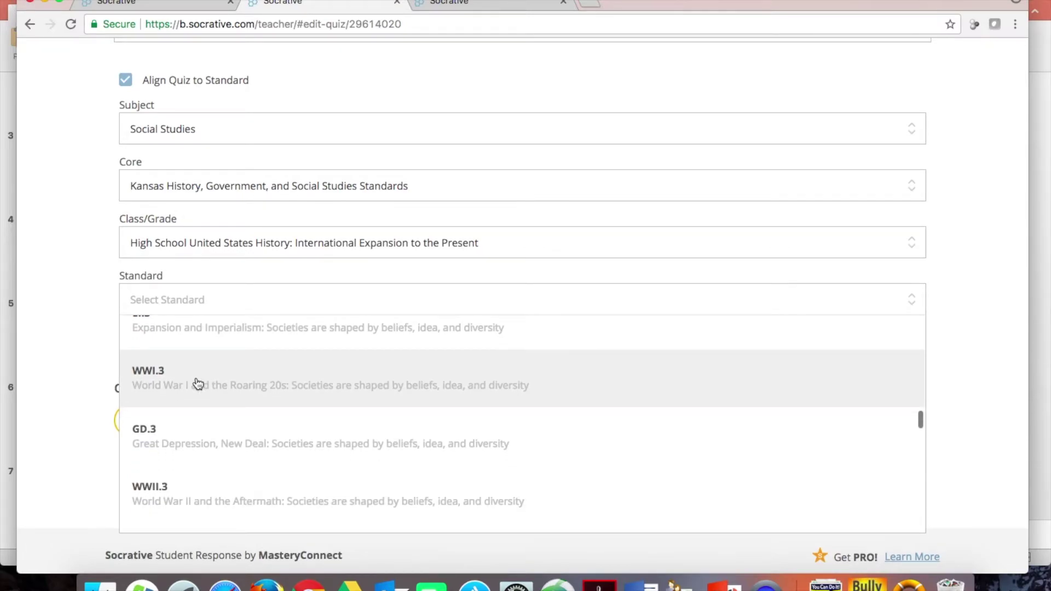
scroll(197, 383, "down", 2)
scroll(197, 383, "down", 3)
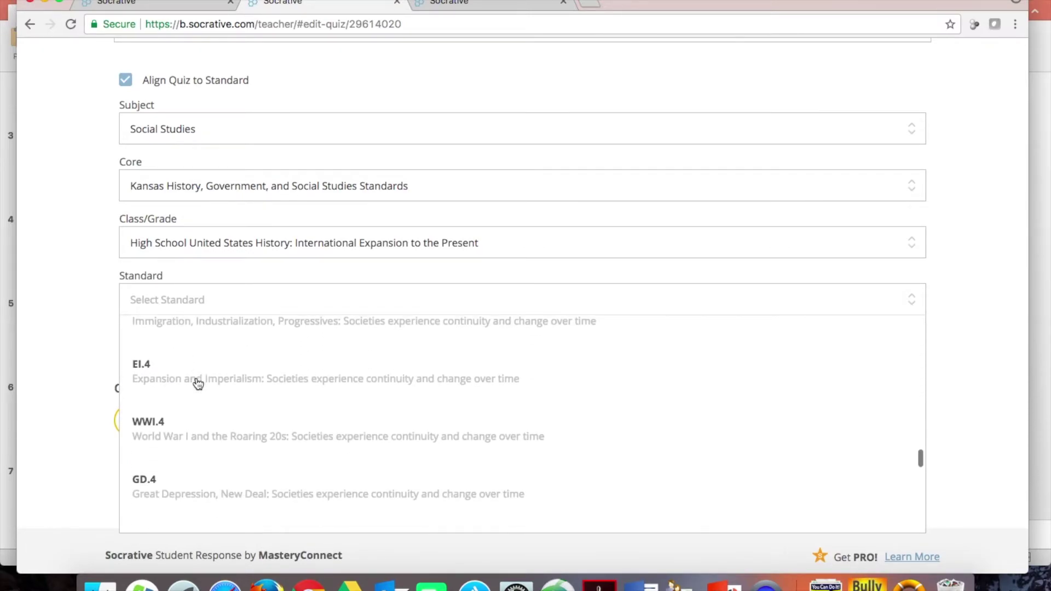
scroll(194, 394, "down", 4)
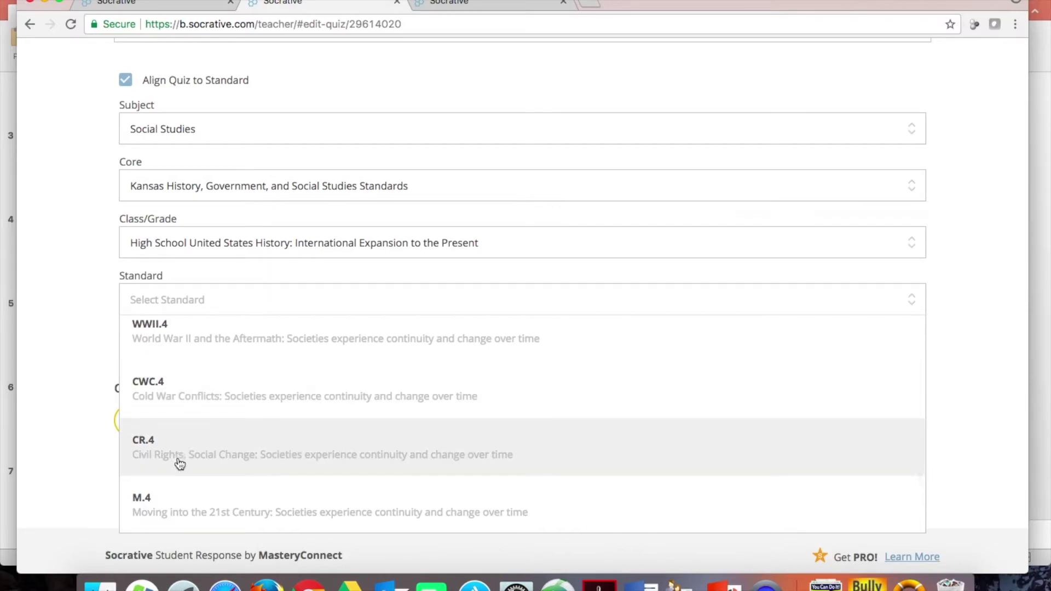
left_click(169, 448)
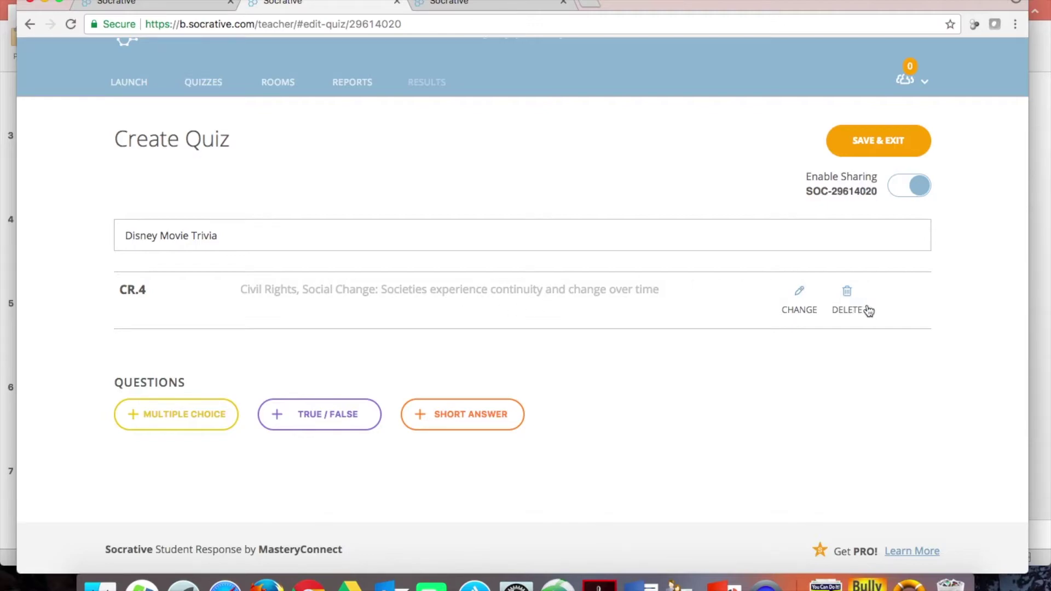
- Add a multiple-choice question 'What is the first Mickey Mouse movie?' with answer A 'Steamboat Willie'
left_click(186, 416)
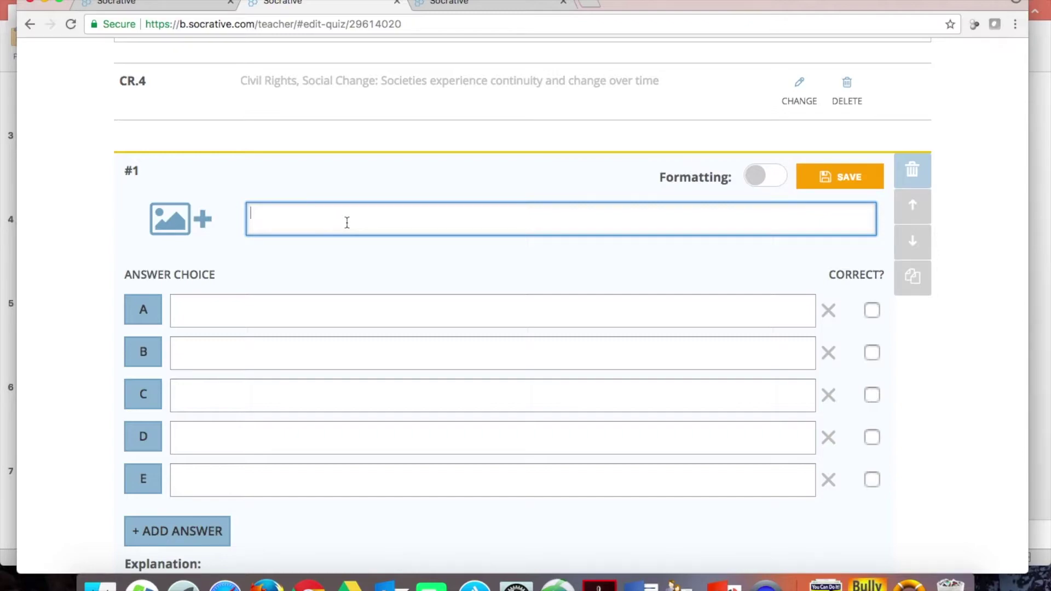
type("What is the first Mickey Mouse movie")
left_click(267, 310)
type("Steamboat Willie")
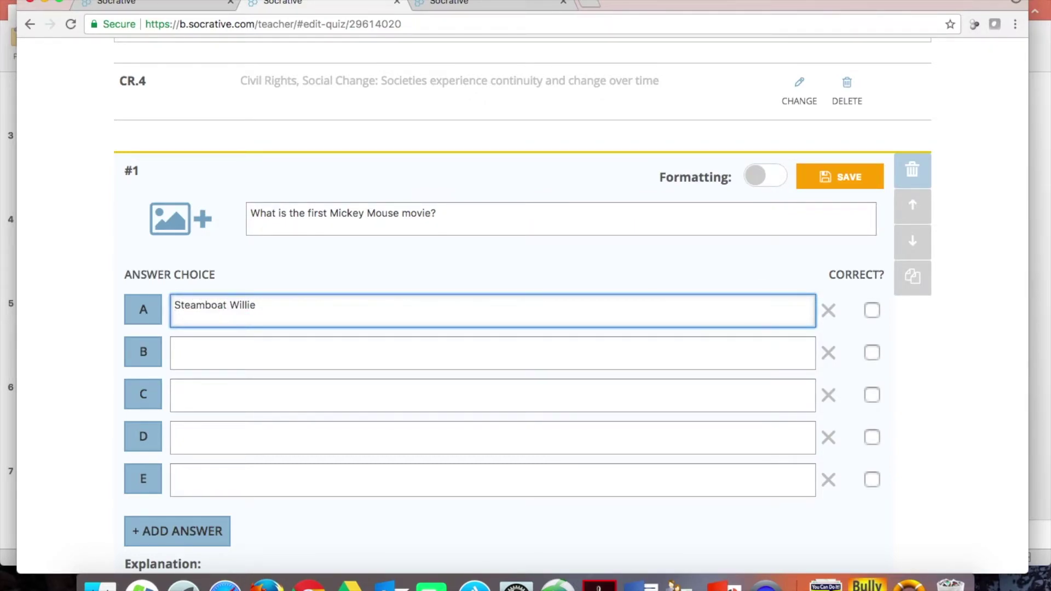
- Enter answers B–E: Mulan, Fantasia, Little Mermaid and Moana
left_click(205, 351)
type("Mulan")
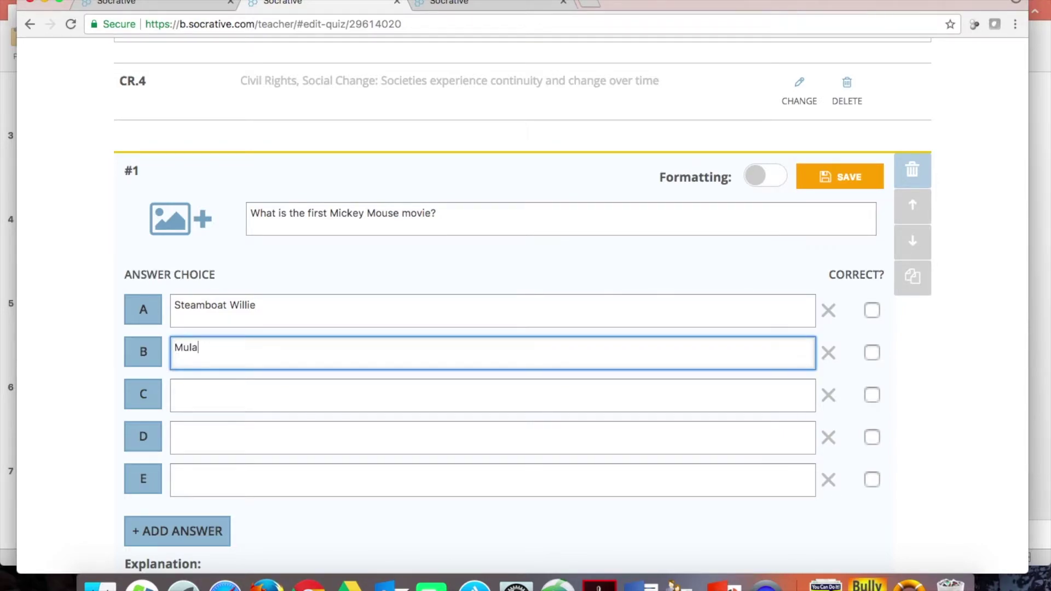
key("Tab")
type("Fa")
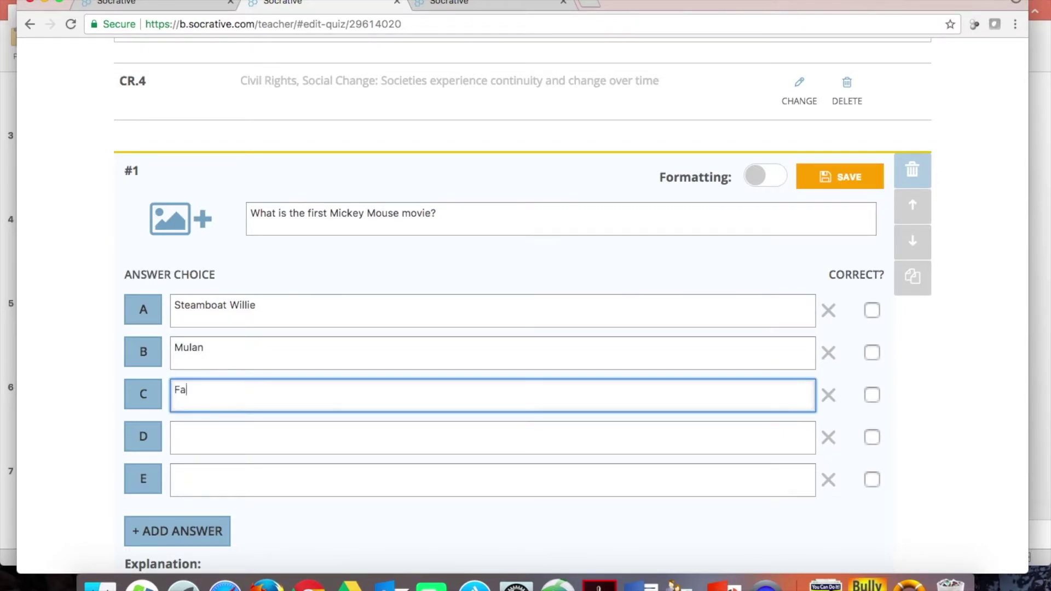
left_click(219, 449)
type("Little Mermaid")
left_click(229, 494)
type("Moana")
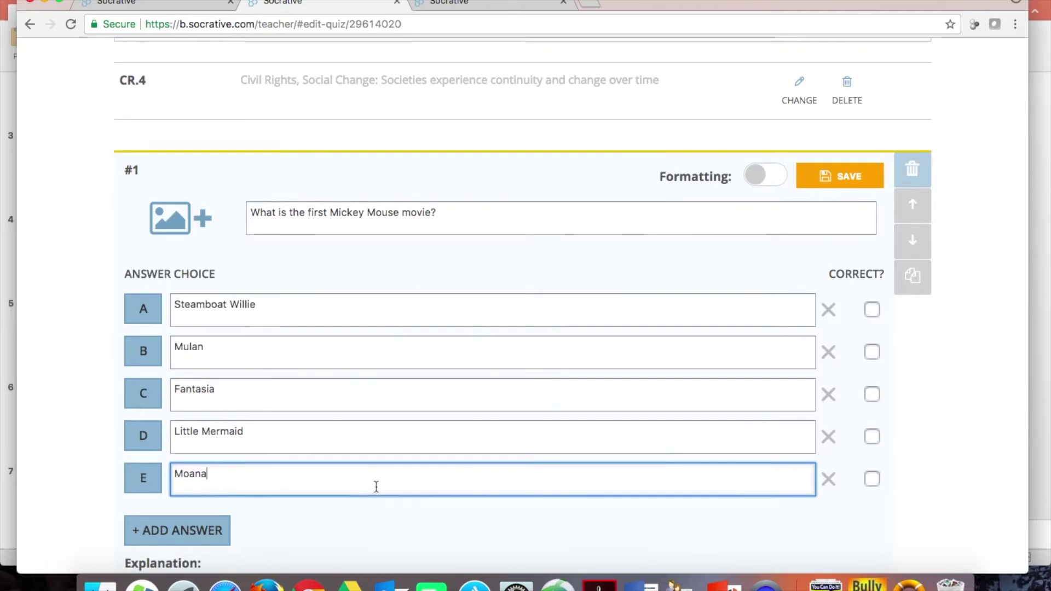
- Add the explanation 'You should know this!' and mark only Steamboat Willie as correct
scroll(375, 488, "down", 5)
left_click(245, 403)
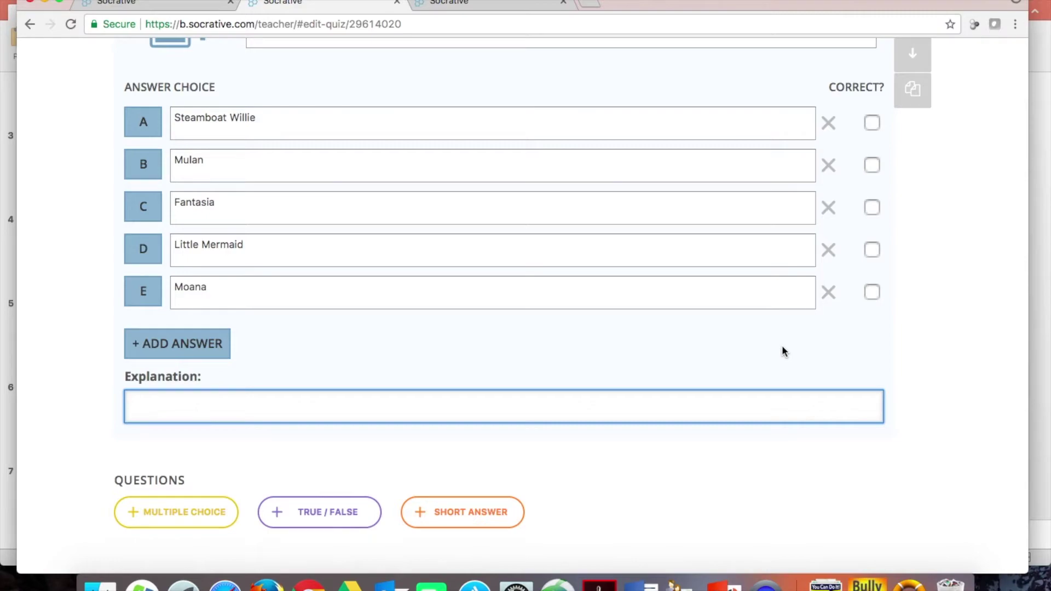
type("You should know this!")
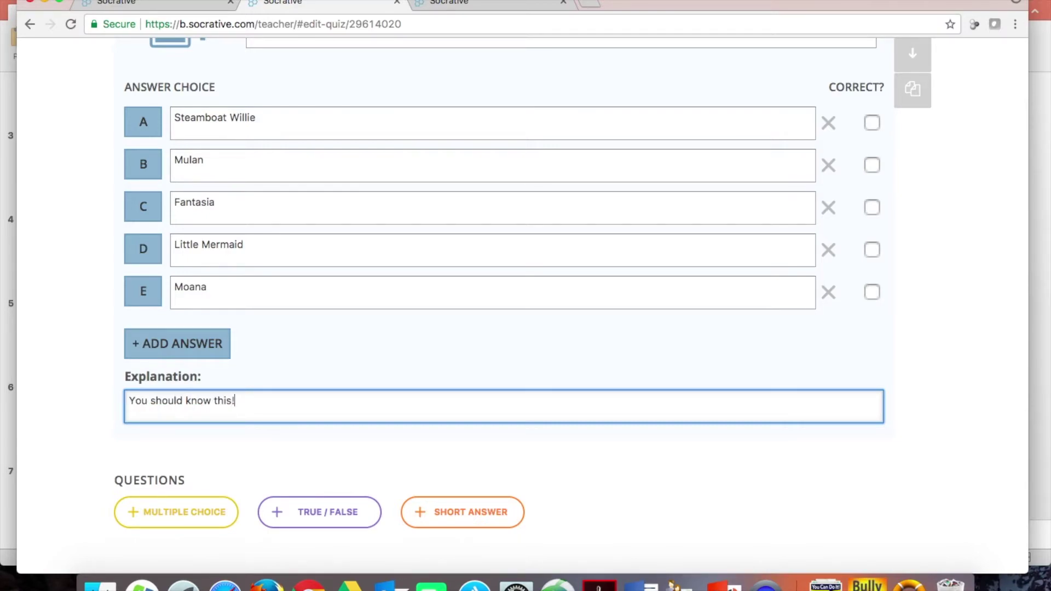
scroll(898, 323, "up", 1)
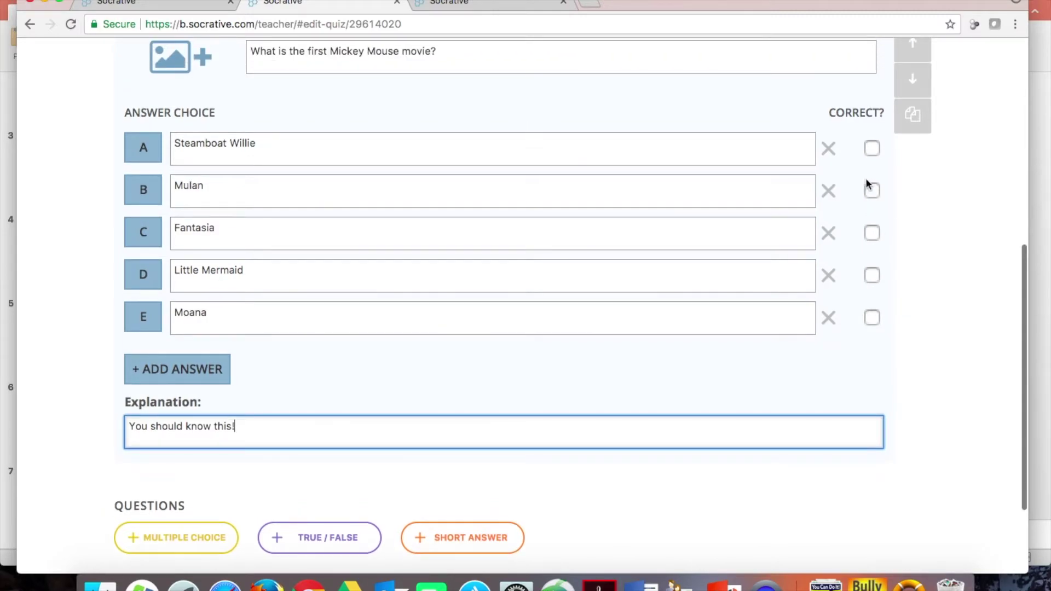
left_click(874, 147)
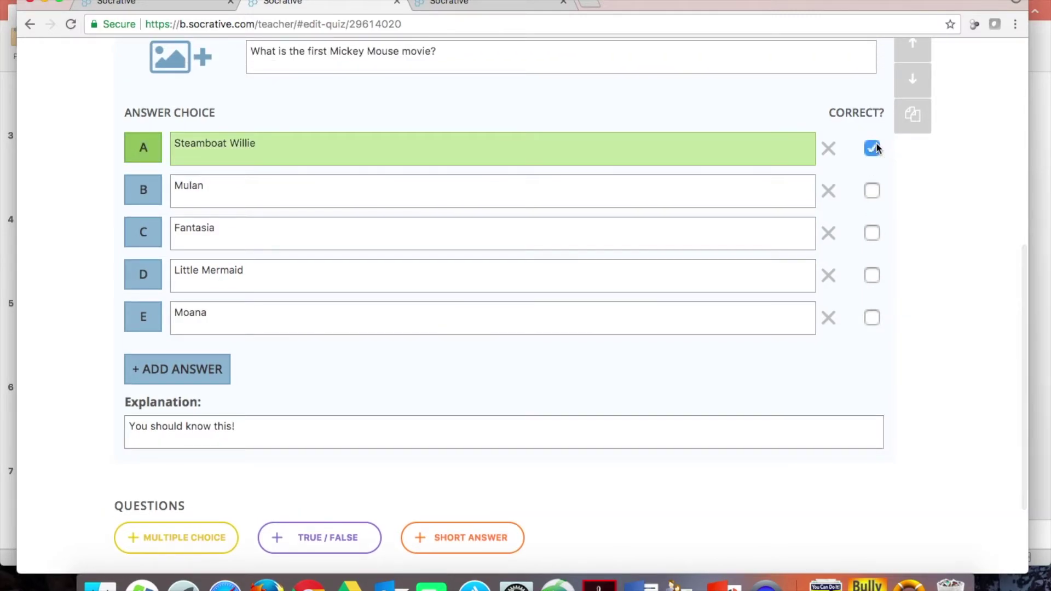
left_click(872, 192)
left_click(873, 191)
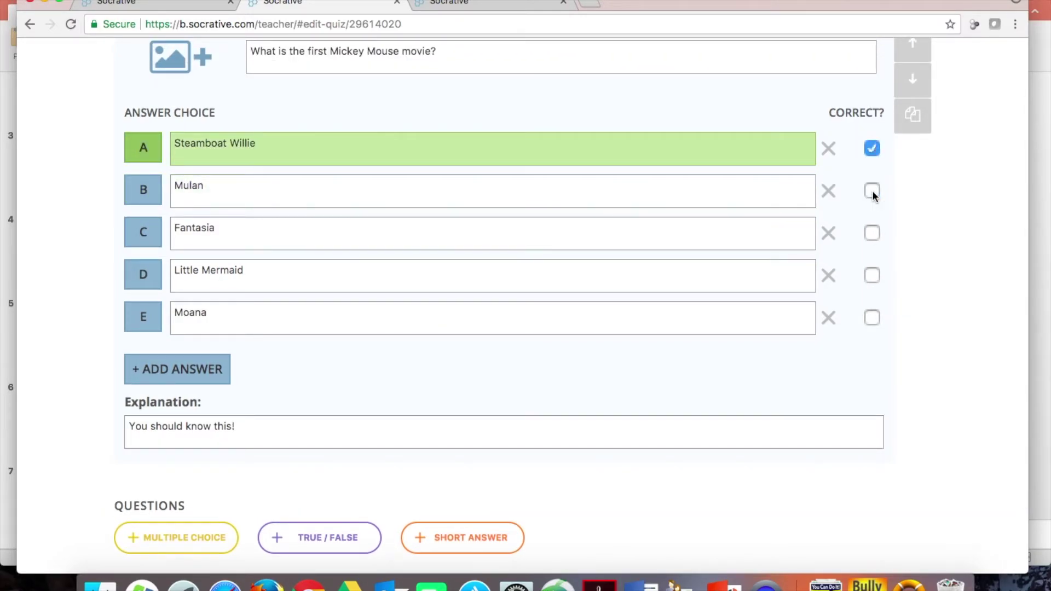
scroll(912, 209, "down", 3)
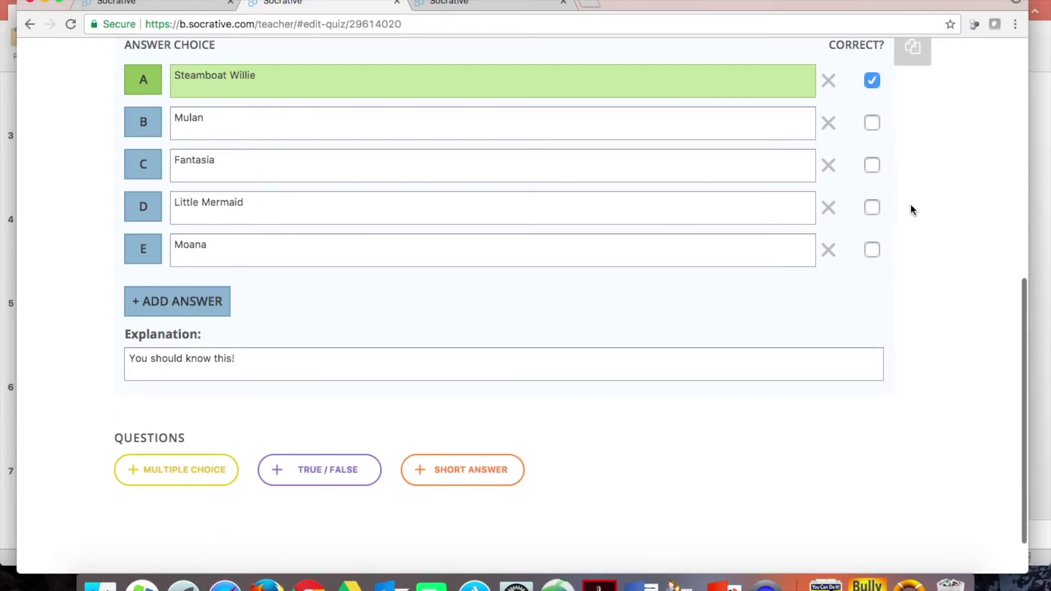
scroll(912, 210, "up", 6)
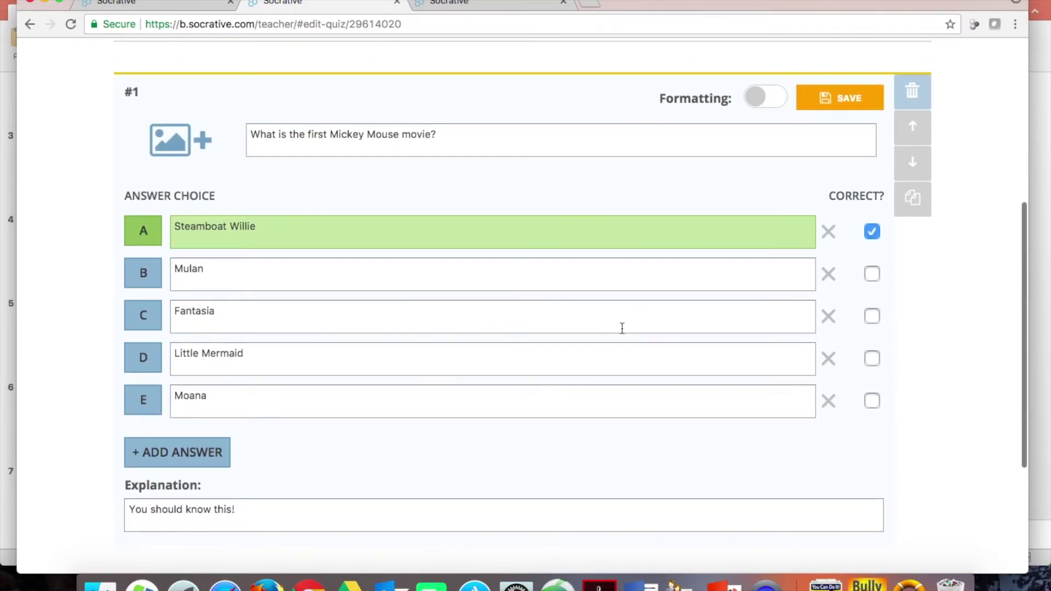
scroll(623, 328, "down", 9)
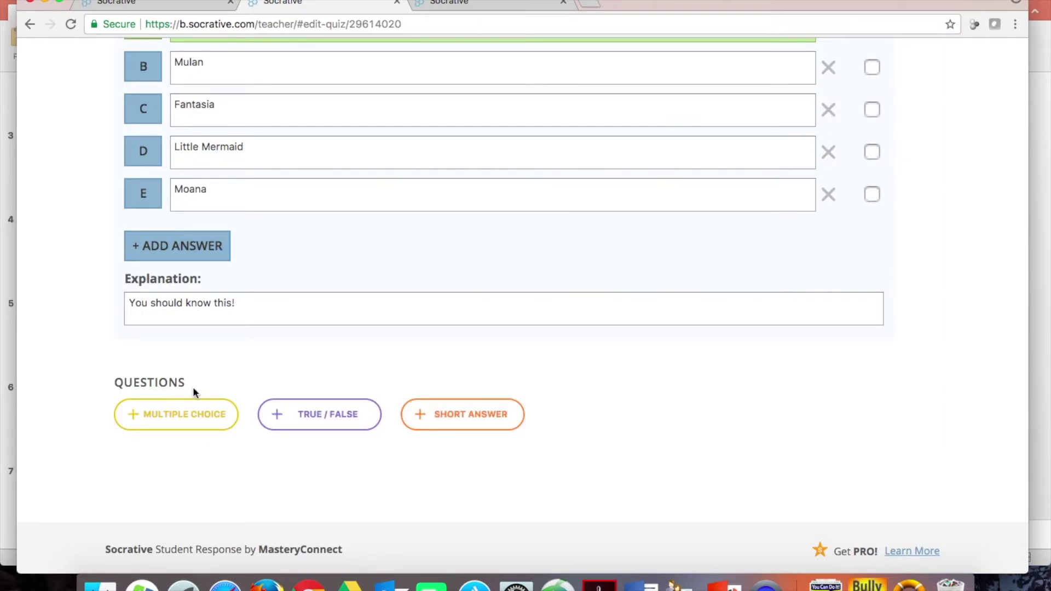
- Add multiple-choice question 2 and attach the image effect-size-scale.png to it
left_click(191, 413)
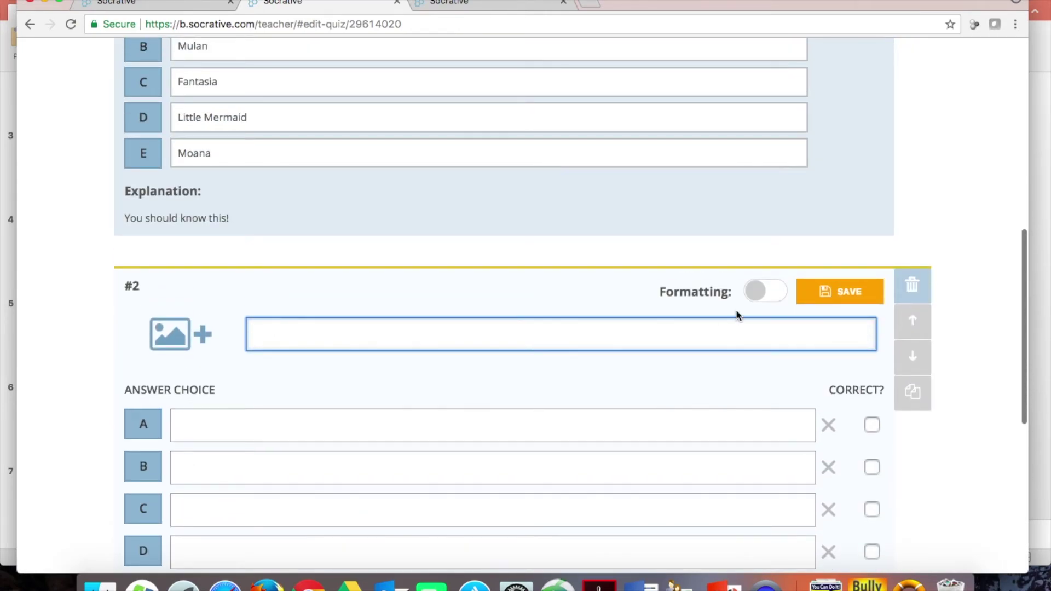
left_click(766, 292)
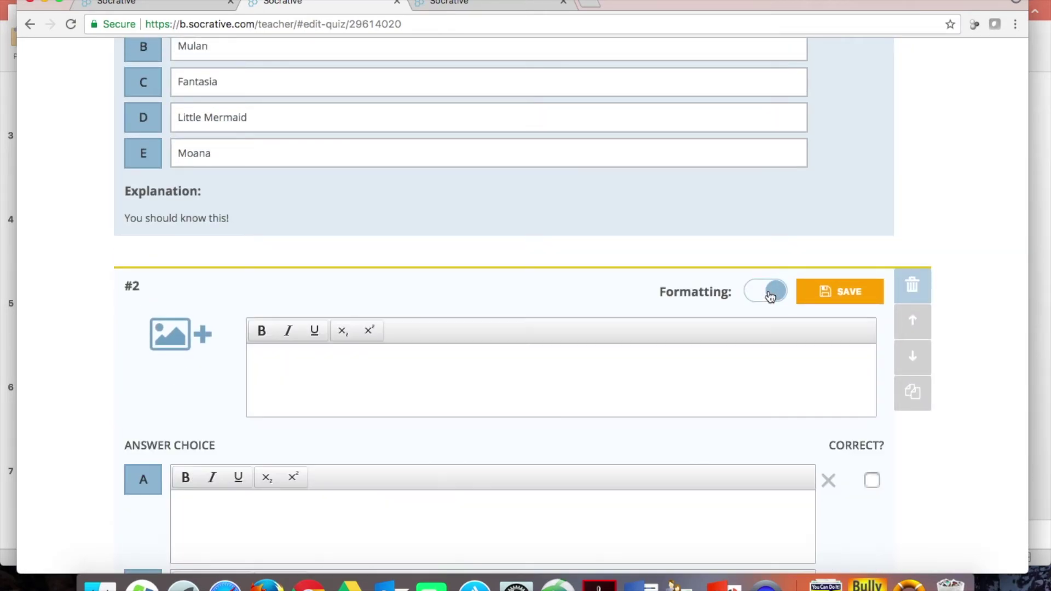
scroll(771, 296, "down", 3)
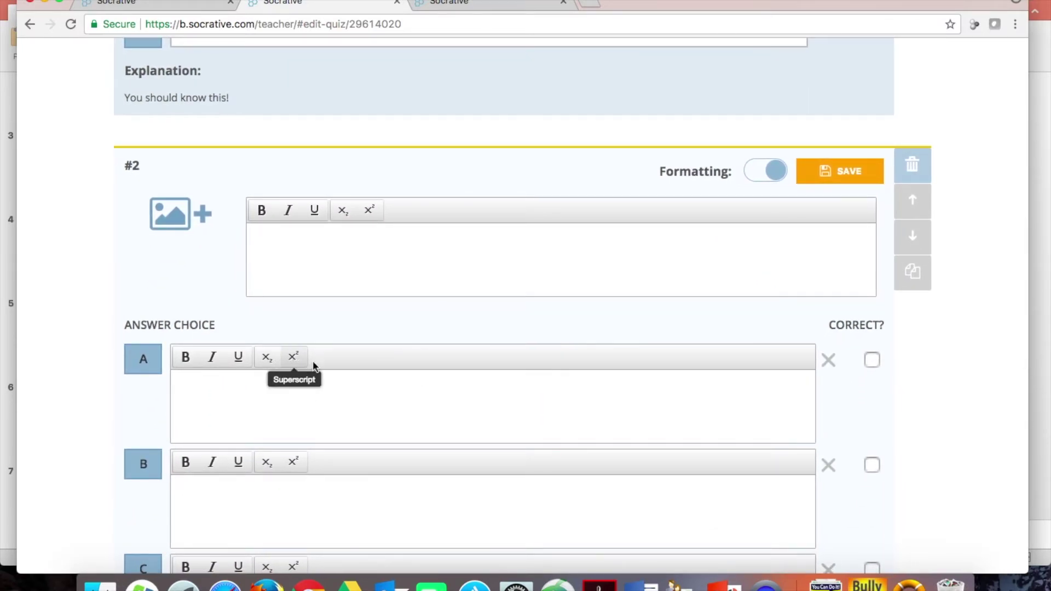
scroll(382, 404, "down", 3)
scroll(382, 405, "down", 4)
scroll(382, 405, "up", 8)
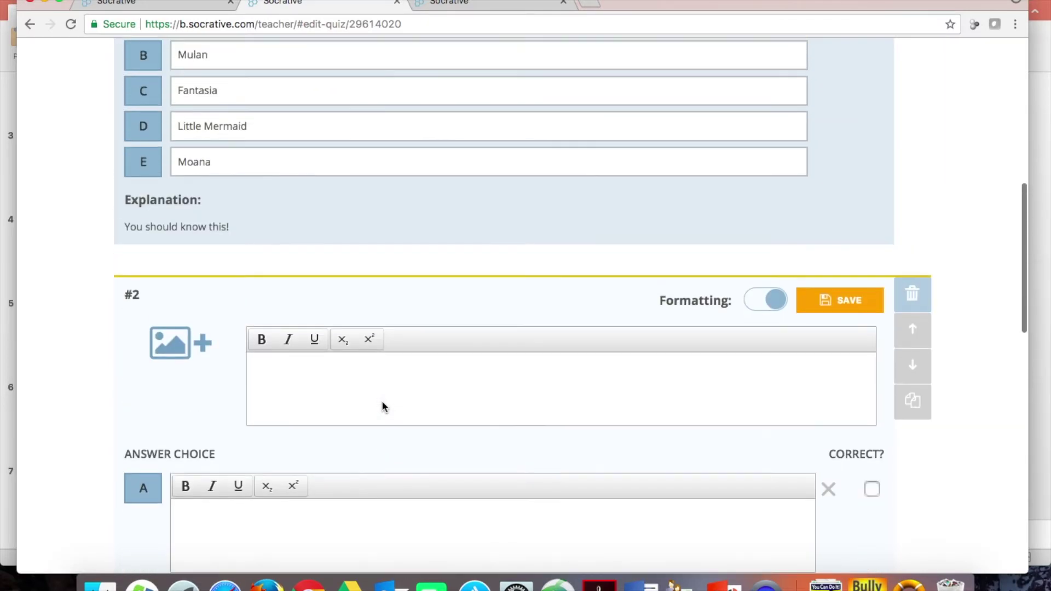
left_click(775, 304)
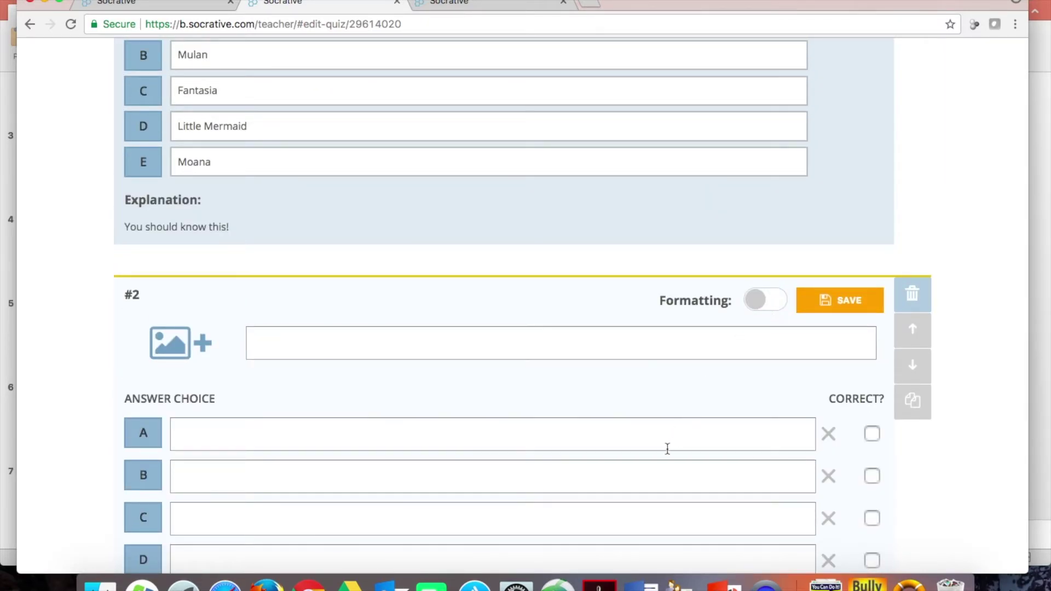
left_click(196, 349)
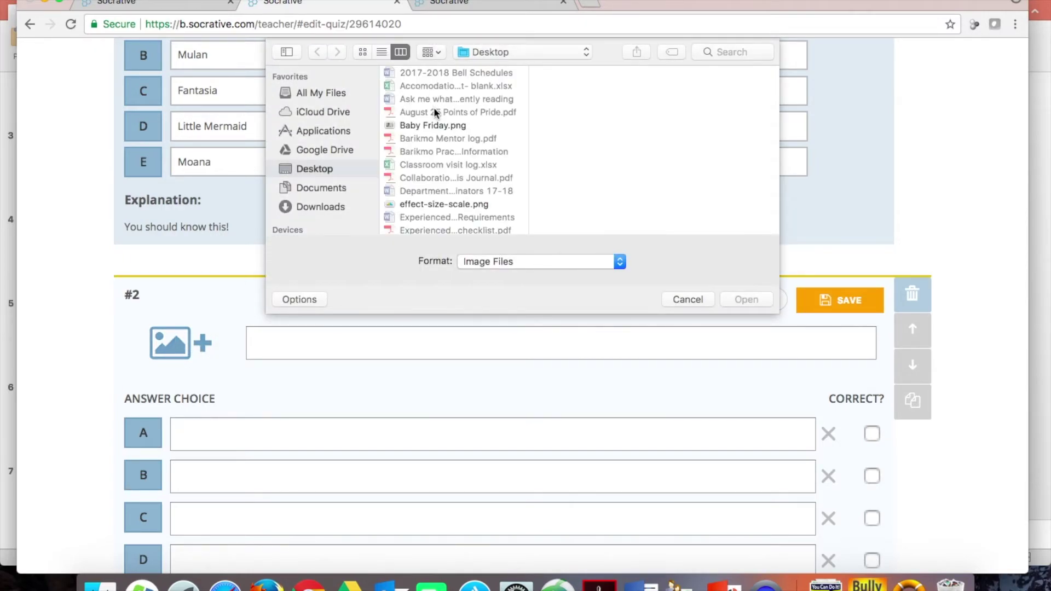
left_click(436, 204)
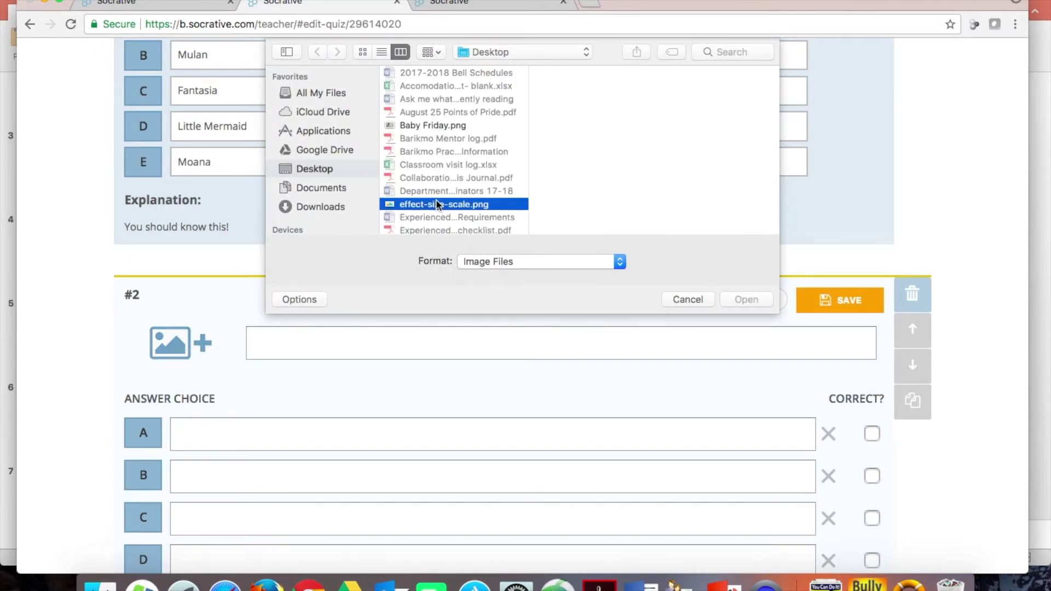
left_click(733, 299)
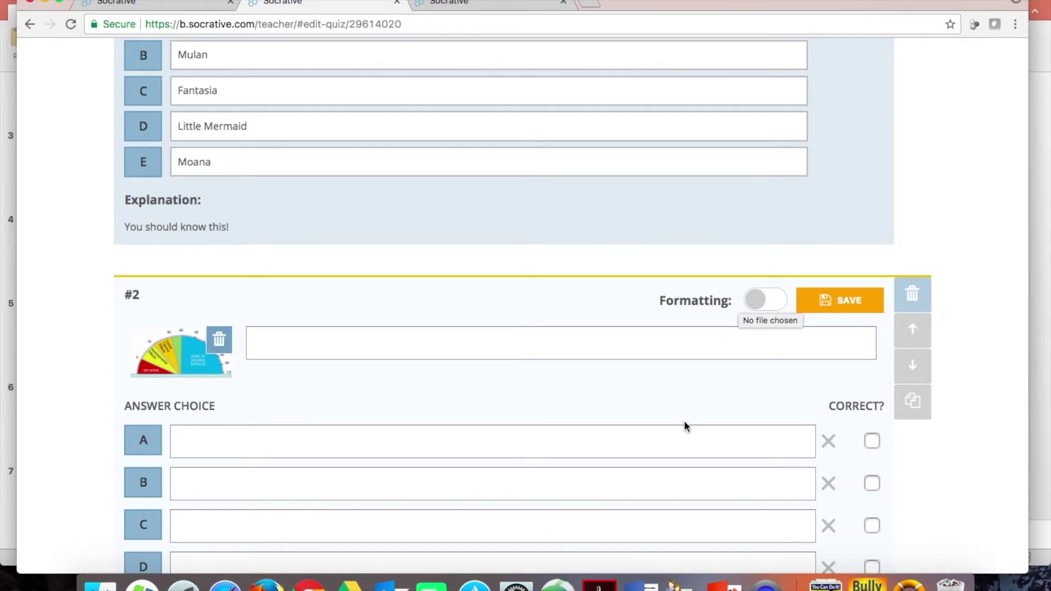
scroll(685, 423, "down", 8)
- Save and exit the quiz, dismissing the validation warnings, to reach the Quizzes list
scroll(631, 402, "up", 20)
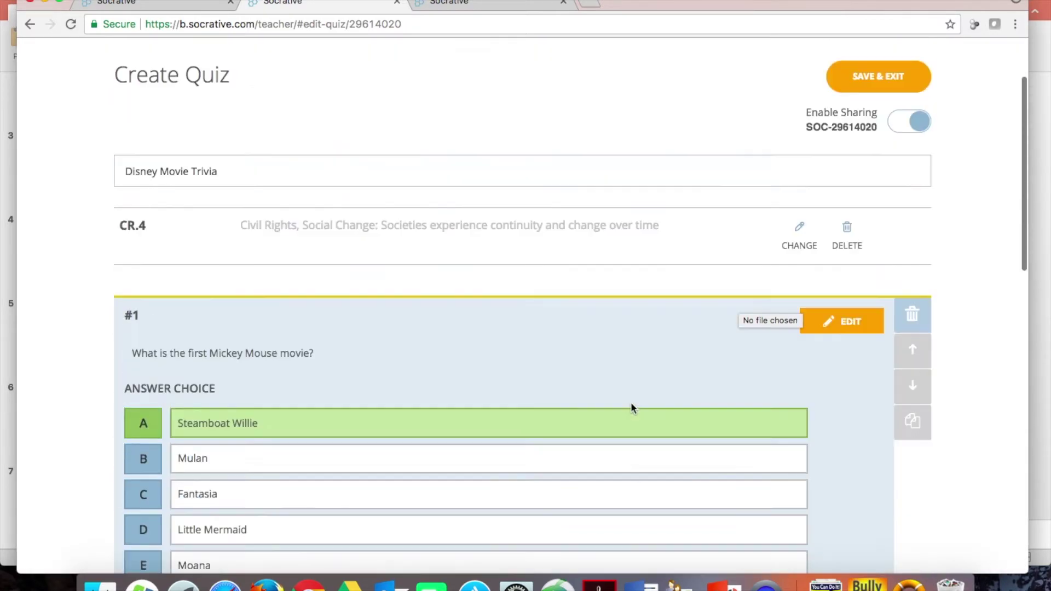
left_click(873, 183)
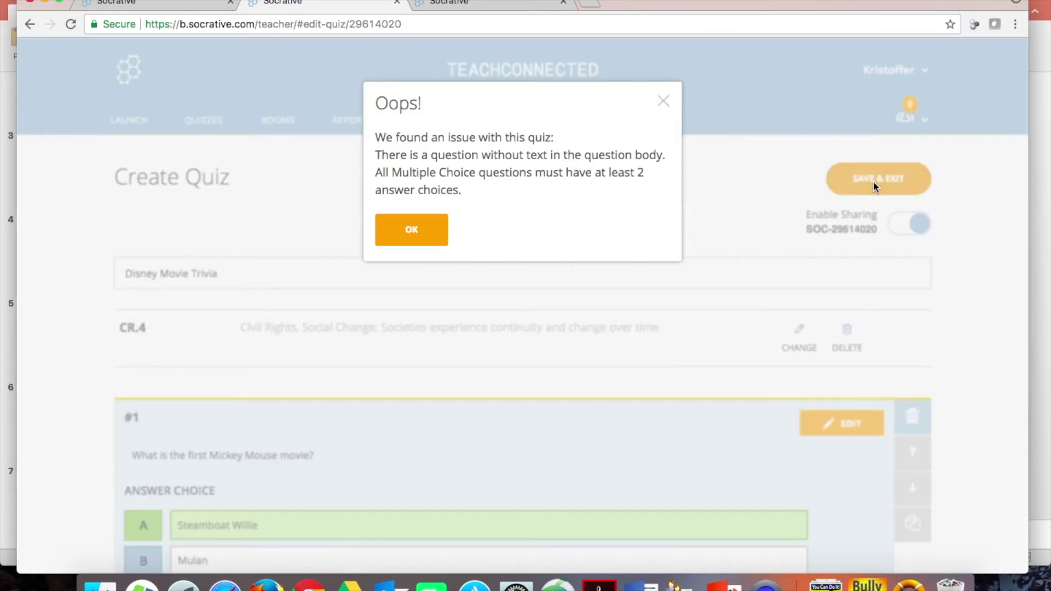
left_click(402, 233)
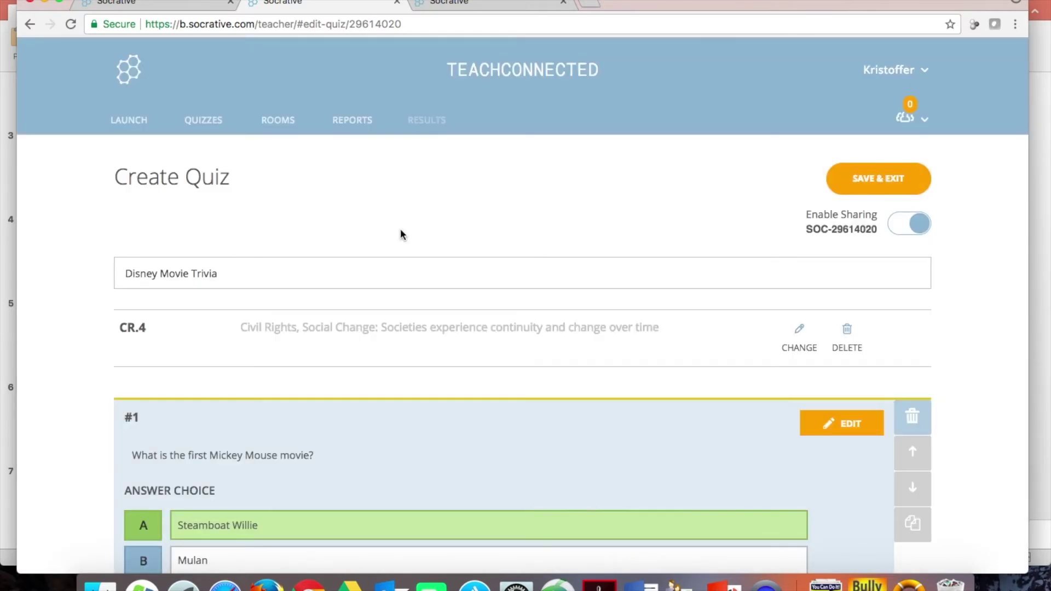
left_click(135, 121)
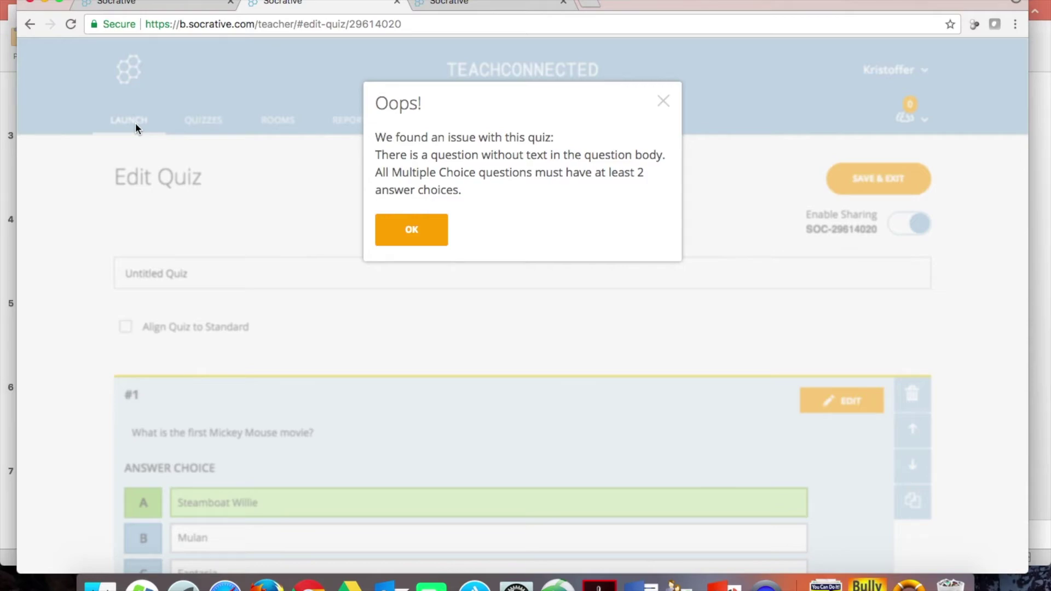
left_click(664, 100)
scroll(545, 351, "down", 3)
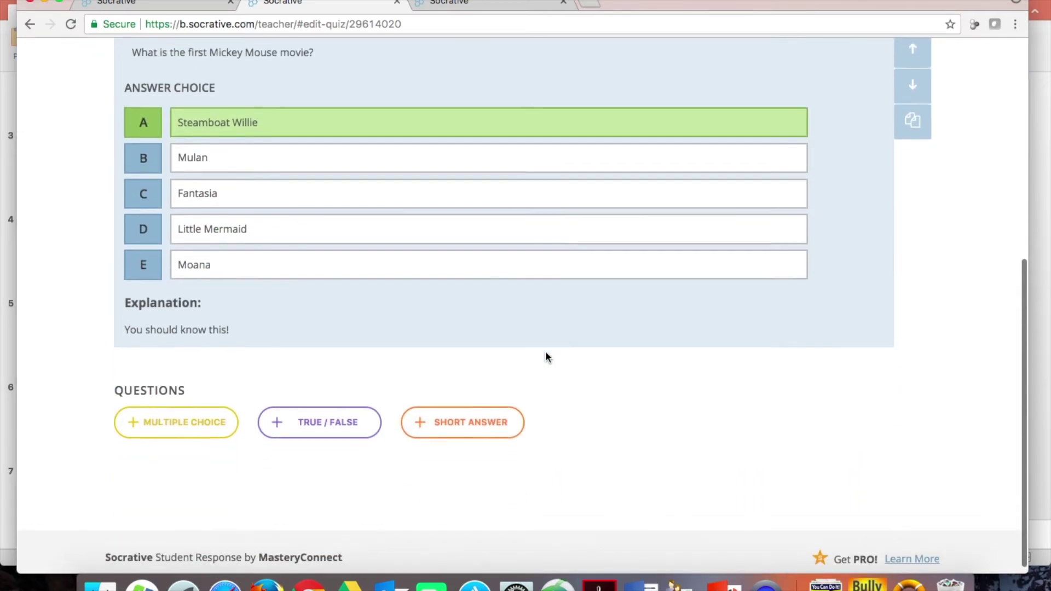
scroll(768, 134, "up", 2)
scroll(769, 137, "up", 5)
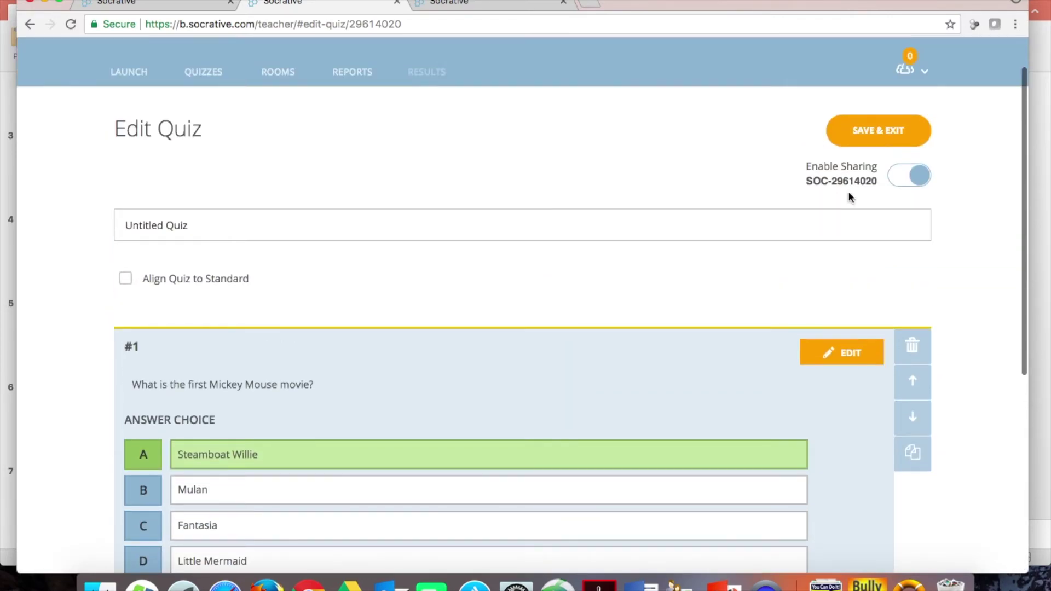
left_click(871, 130)
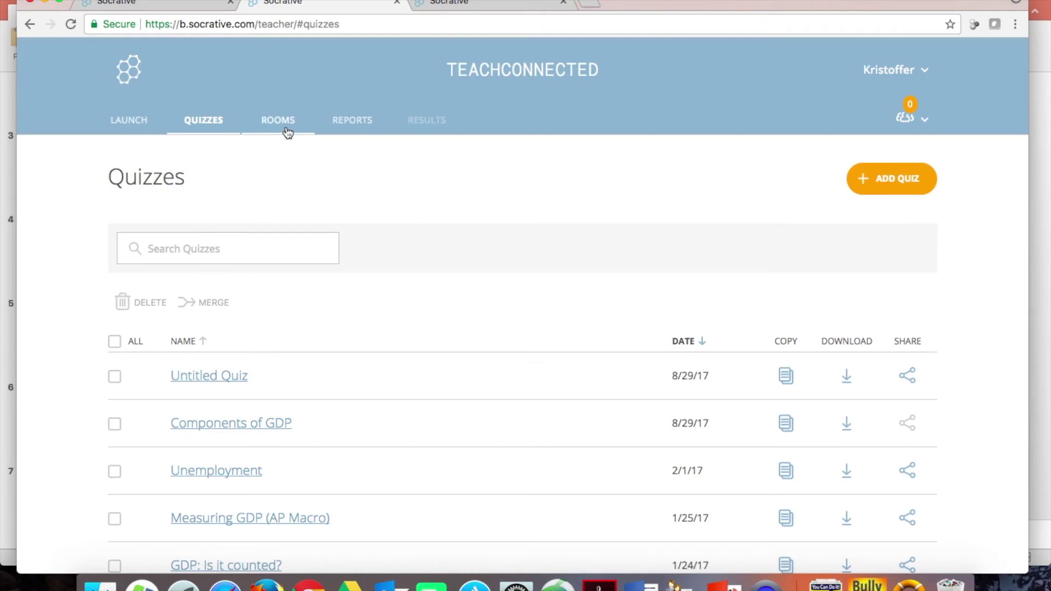
- View Socrative's Reports list, then present PowerPoint slide 7 'Goals for this session' full screen
left_click(342, 123)
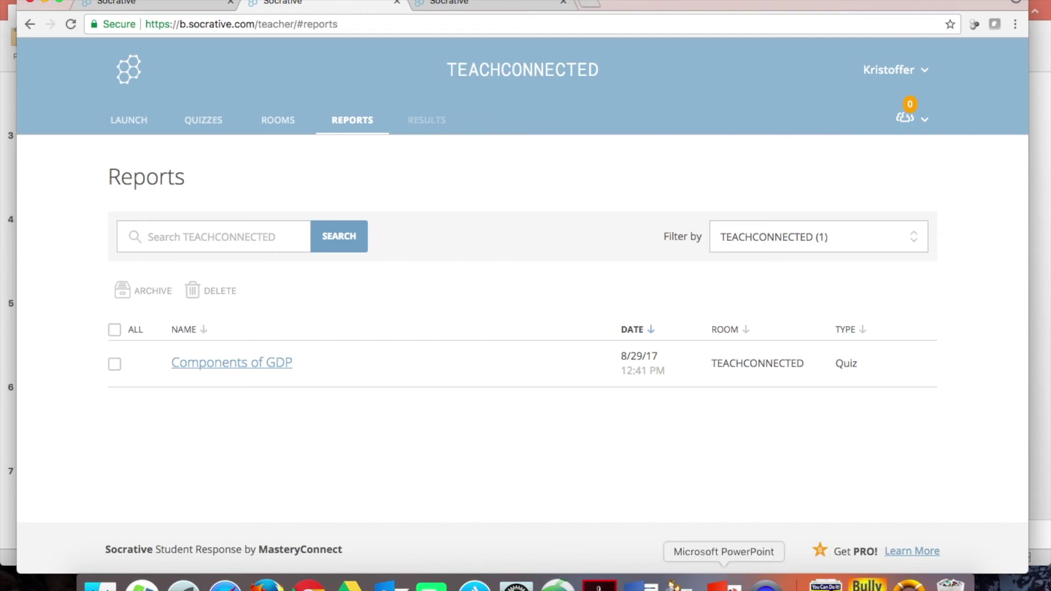
left_click(725, 584)
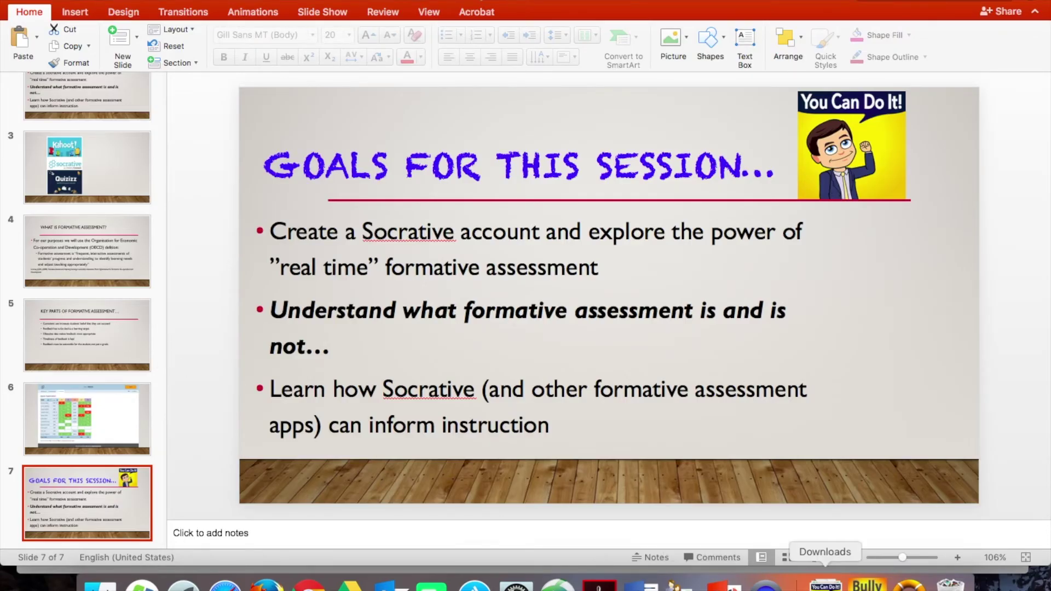
left_click(814, 558)
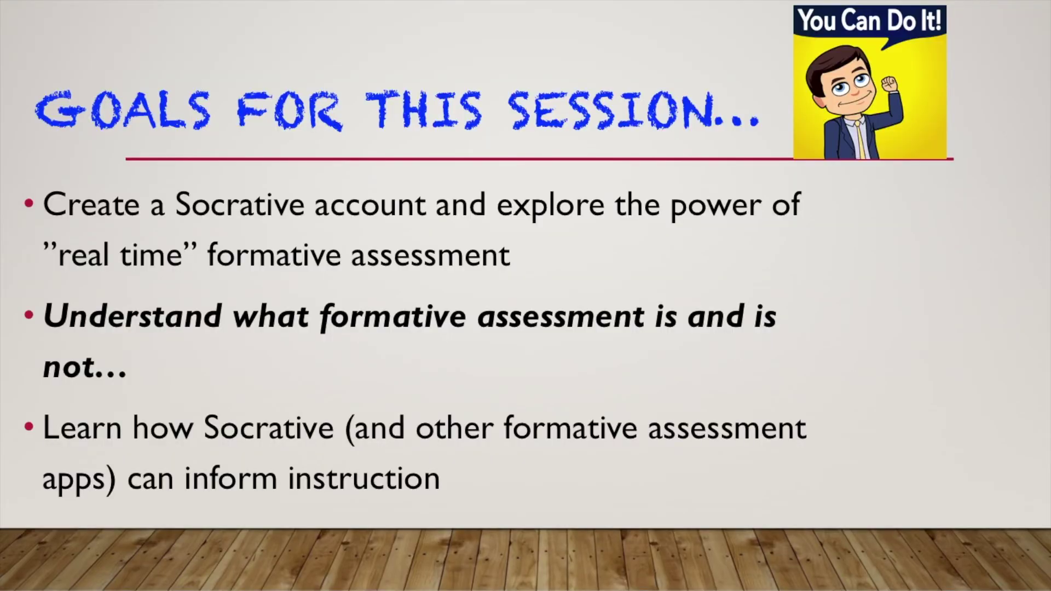